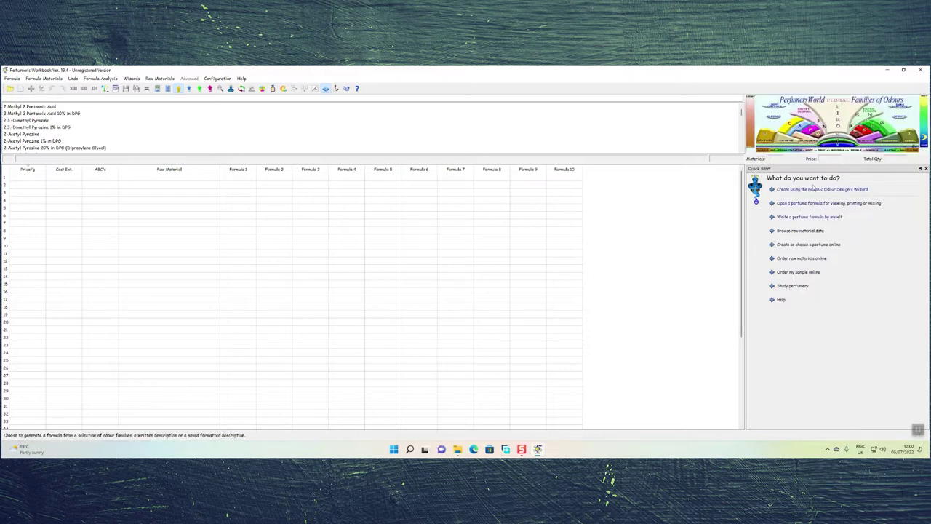
# - Start the Graphic Odour Design Wizard, choose the Chypre perfume family as the format, and continue to its descriptors
pyautogui.click(846, 191)
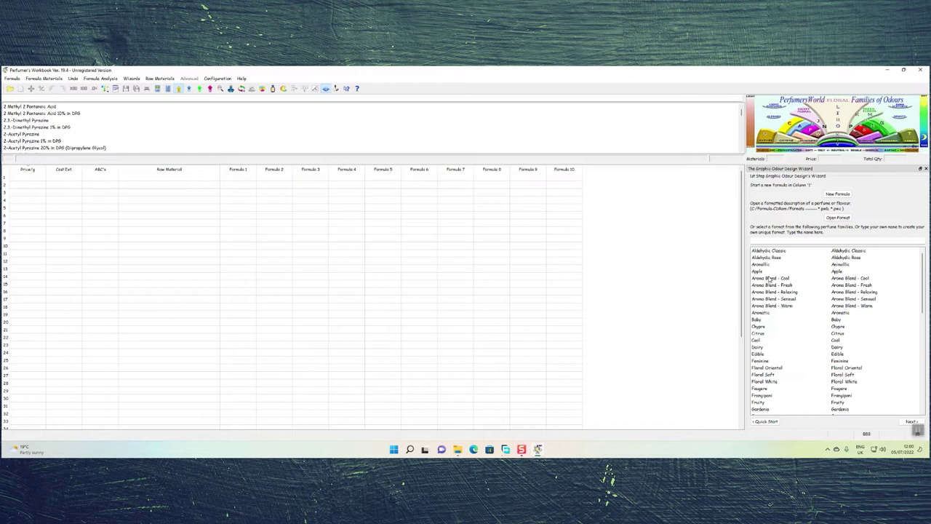
pyautogui.moveTo(770, 281)
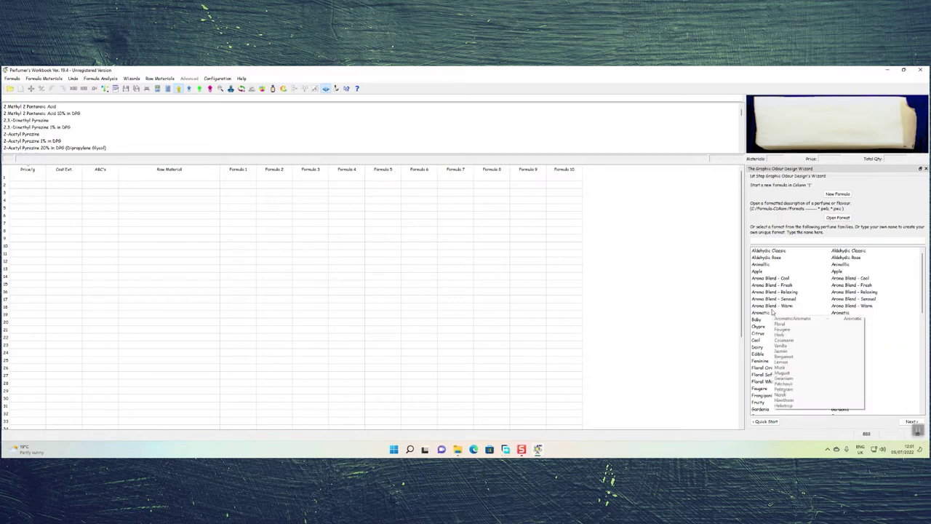
pyautogui.moveTo(764, 330)
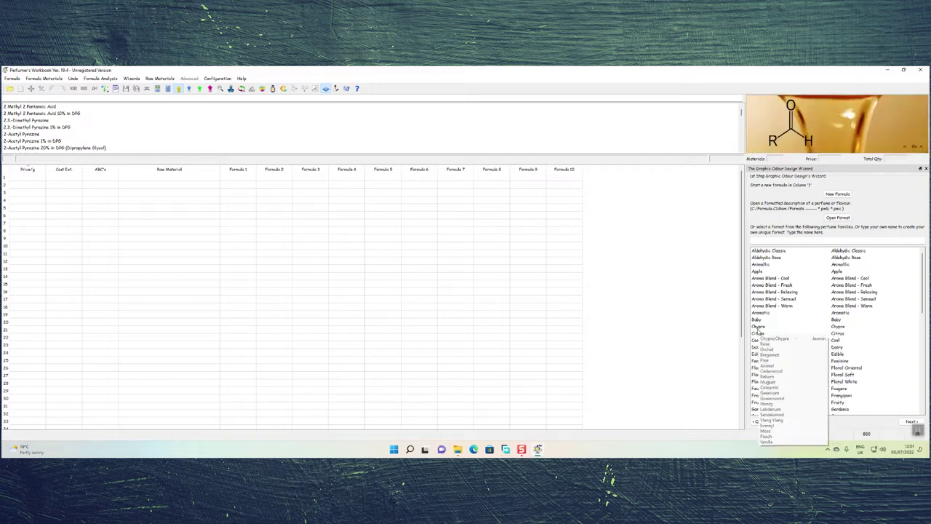
pyautogui.click(758, 328)
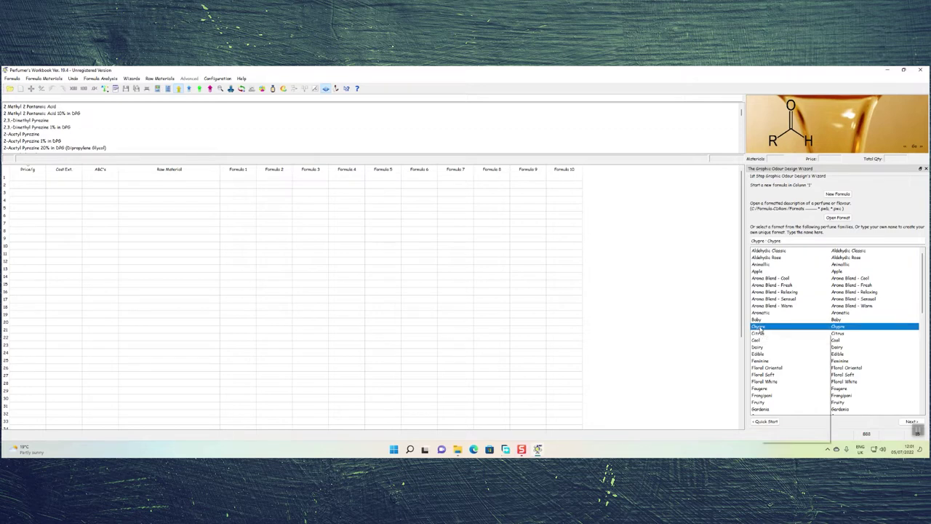
pyautogui.moveTo(758, 329)
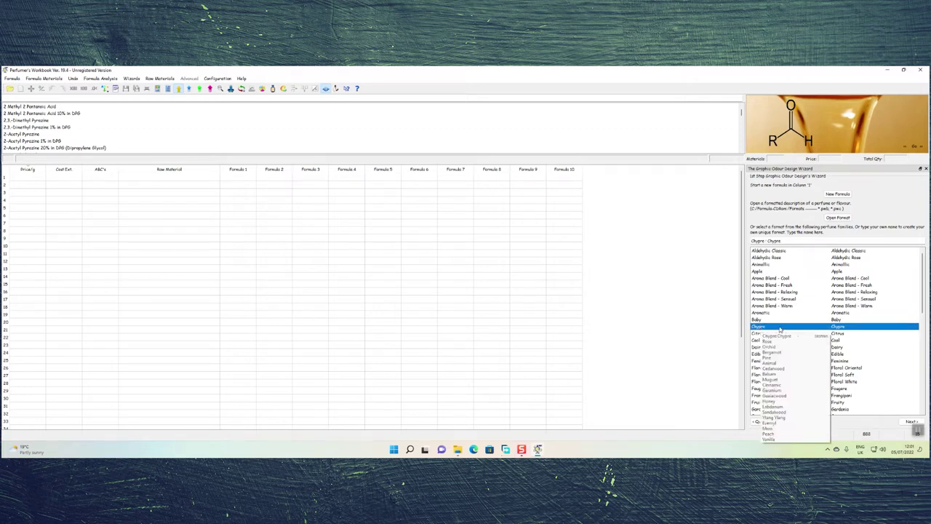
pyautogui.click(908, 422)
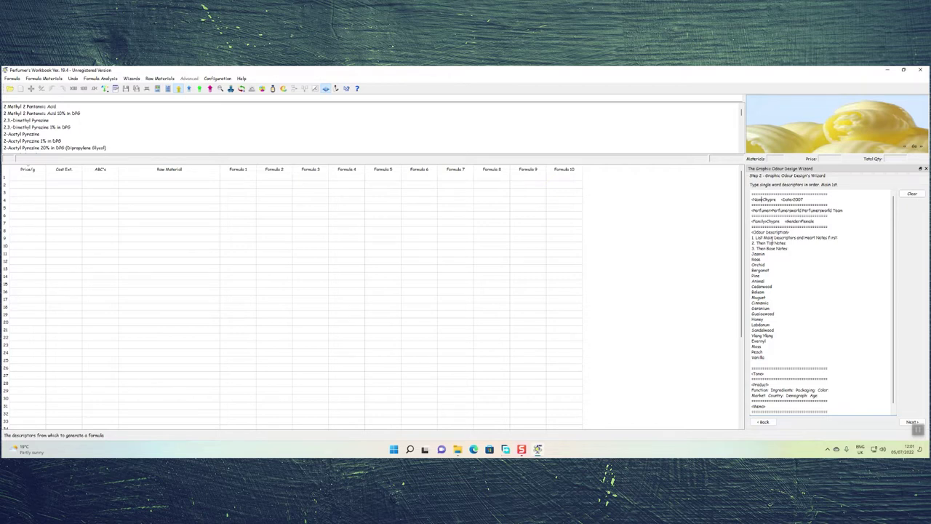
# - Add a blank line after Vanilla in the Chypre odour description and continue to the ABC levels
pyautogui.click(797, 237)
pyautogui.press('Return')
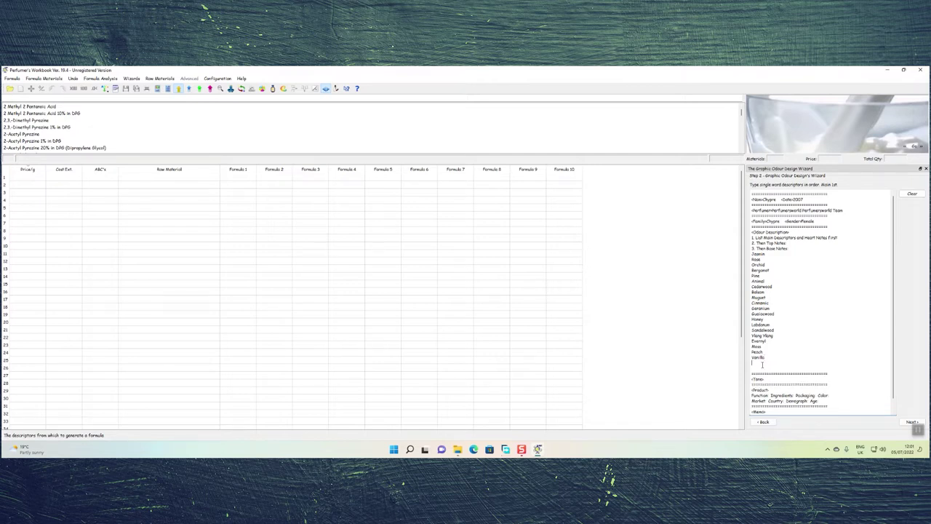
pyautogui.scroll(-1, 762, 365)
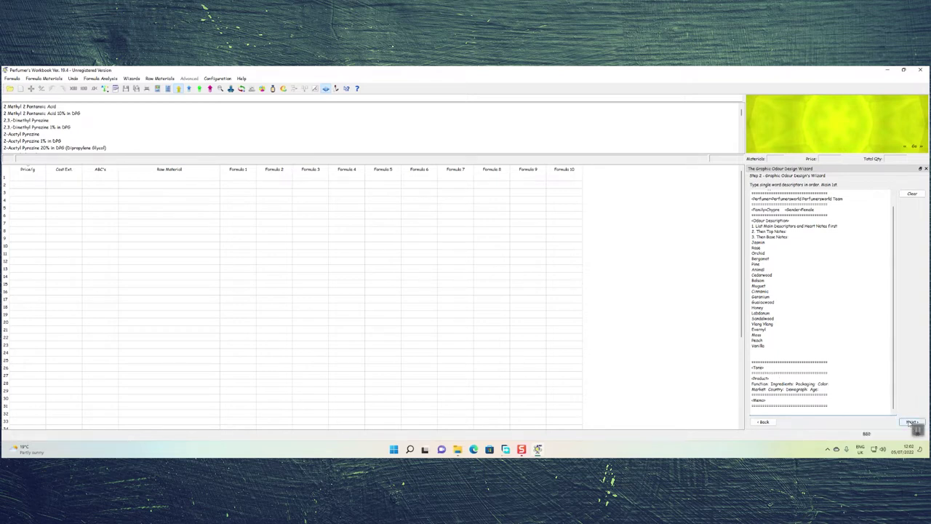
pyautogui.click(904, 423)
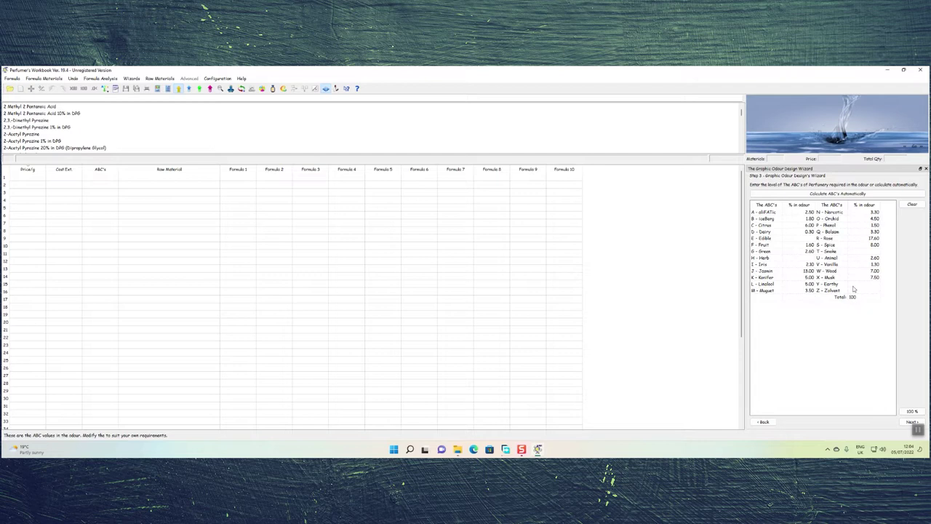
# - Set B - iceBerg to 5, rescale the ABC levels to 100 %, and continue to their graphic representation
pyautogui.click(801, 220)
pyautogui.write('5')
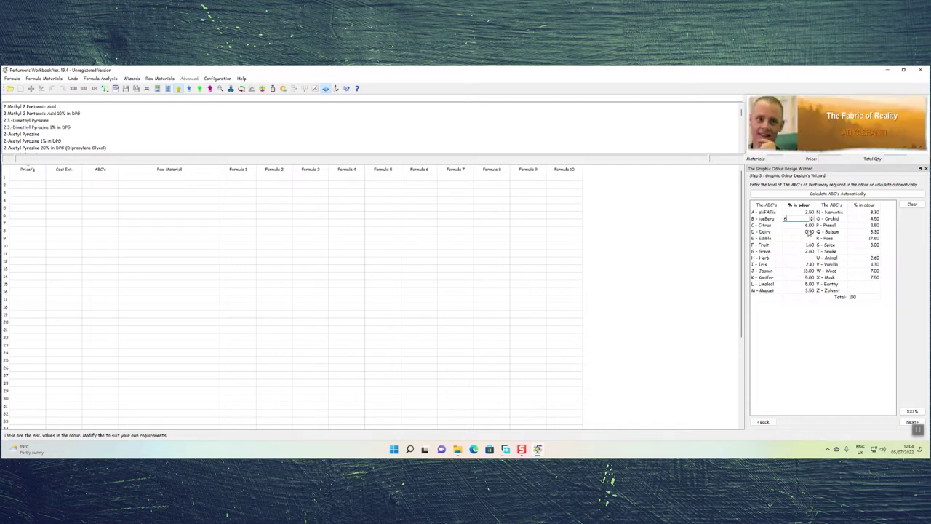
pyautogui.click(800, 309)
pyautogui.click(904, 414)
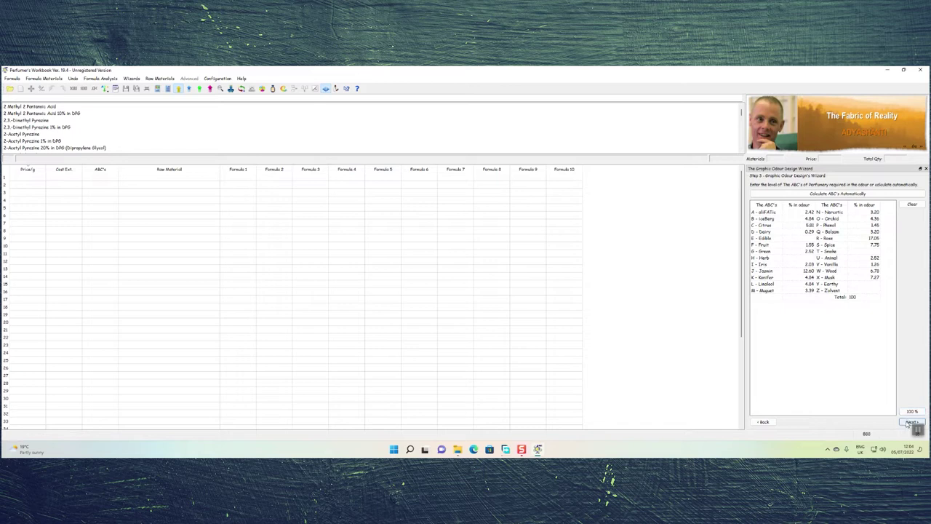
pyautogui.click(910, 421)
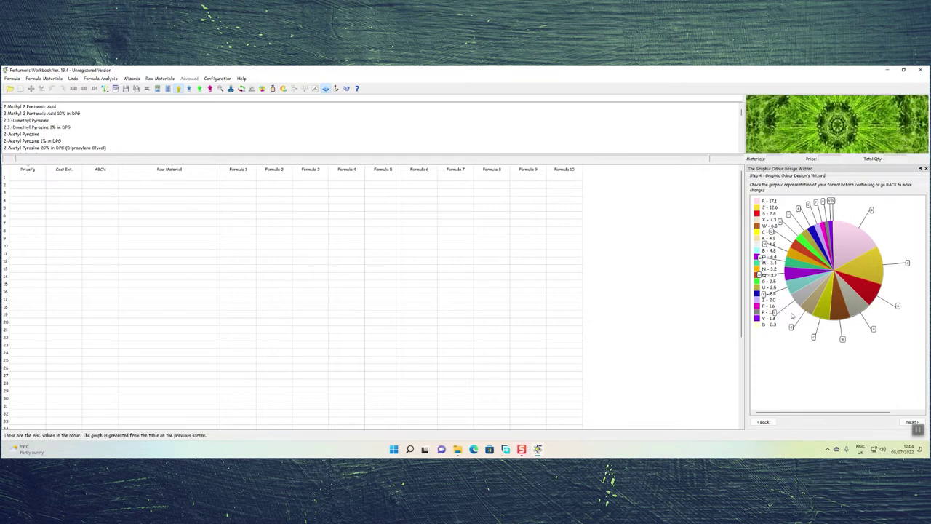
# - Allow all materials in the database, enable the Water, Ethanol and Oil options, and continue to the wizard's last step
pyautogui.click(909, 422)
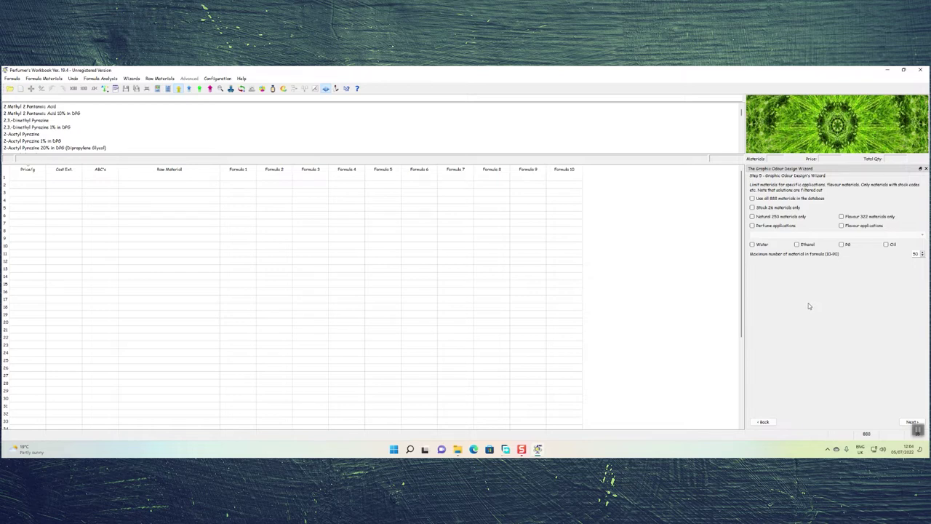
pyautogui.click(752, 199)
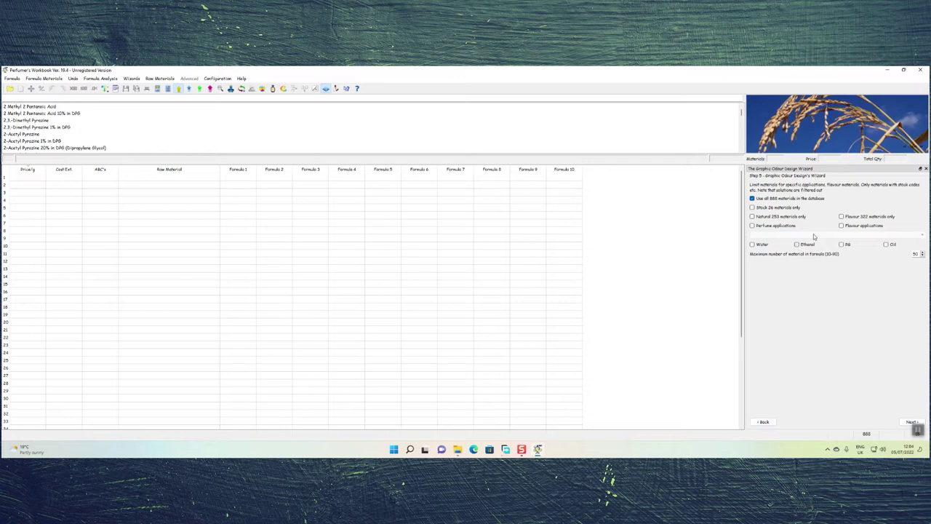
pyautogui.click(753, 245)
pyautogui.click(797, 245)
pyautogui.click(886, 245)
pyautogui.click(910, 421)
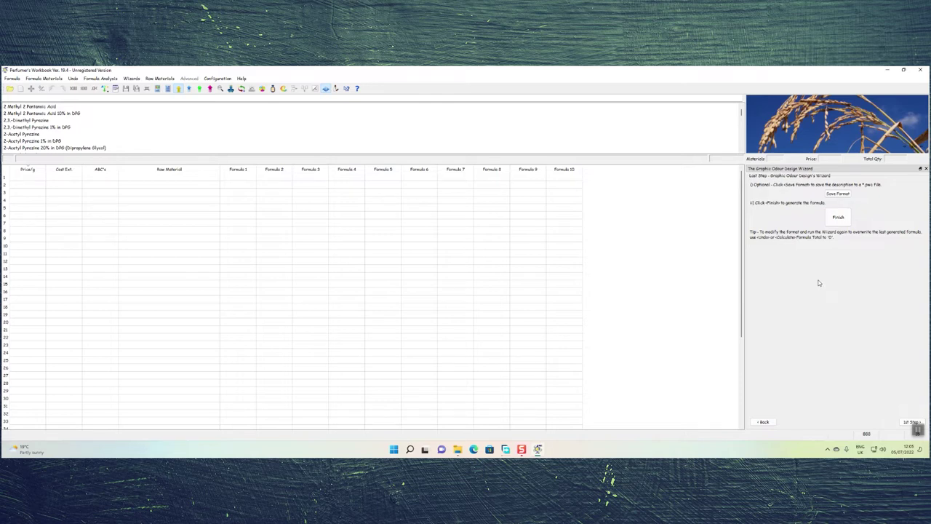
# - Generate the wizard's result as a new formula named Example in column 1
pyautogui.click(836, 221)
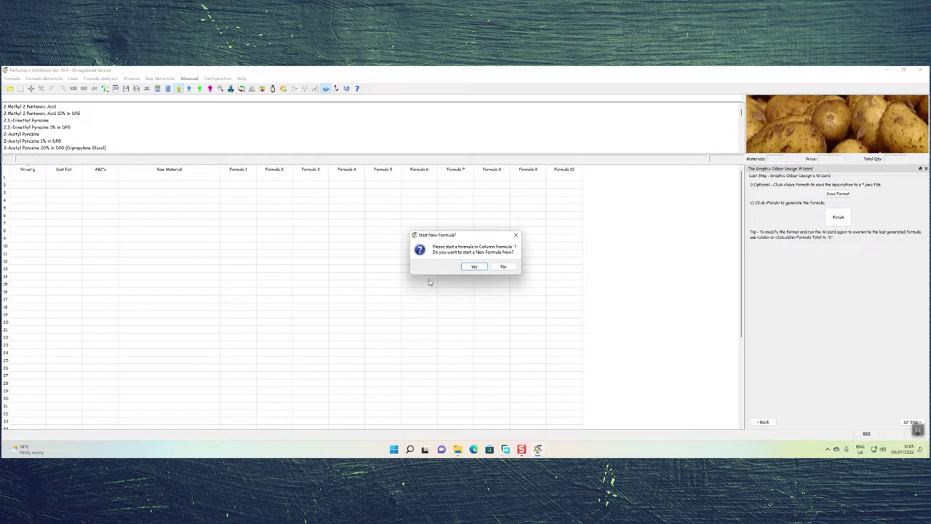
pyautogui.click(482, 267)
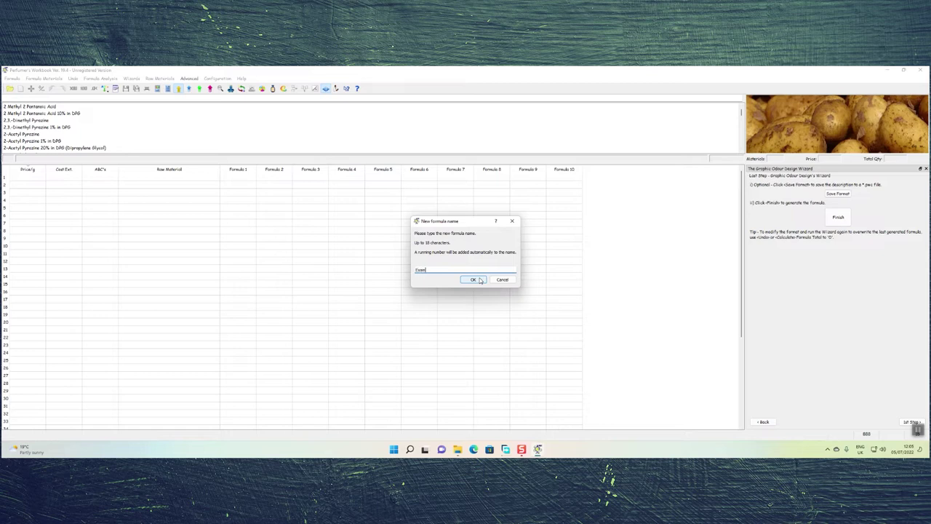
pyautogui.click(473, 279)
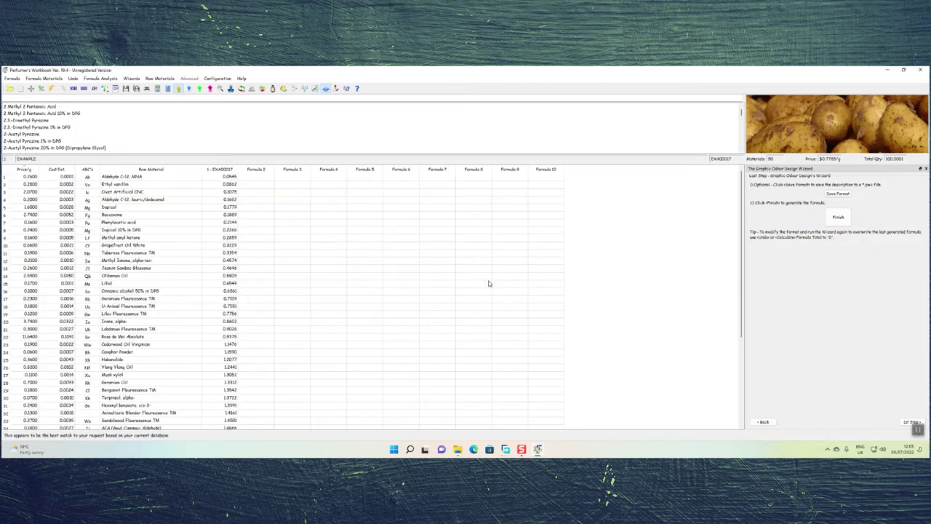
# - Examine the raw materials and their quantities throughout the generated formula, from the first row to the last
pyautogui.scroll(-1, 530, 270)
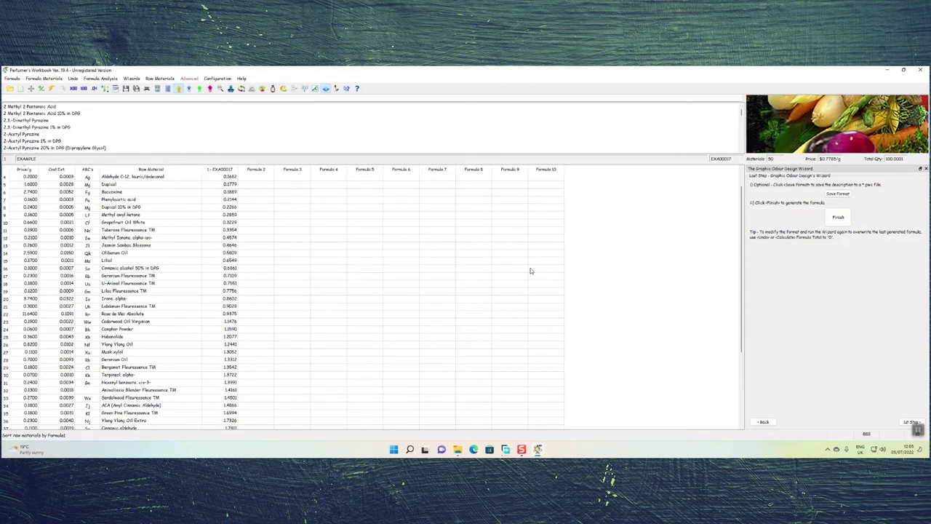
pyautogui.scroll(-3, 160, 253)
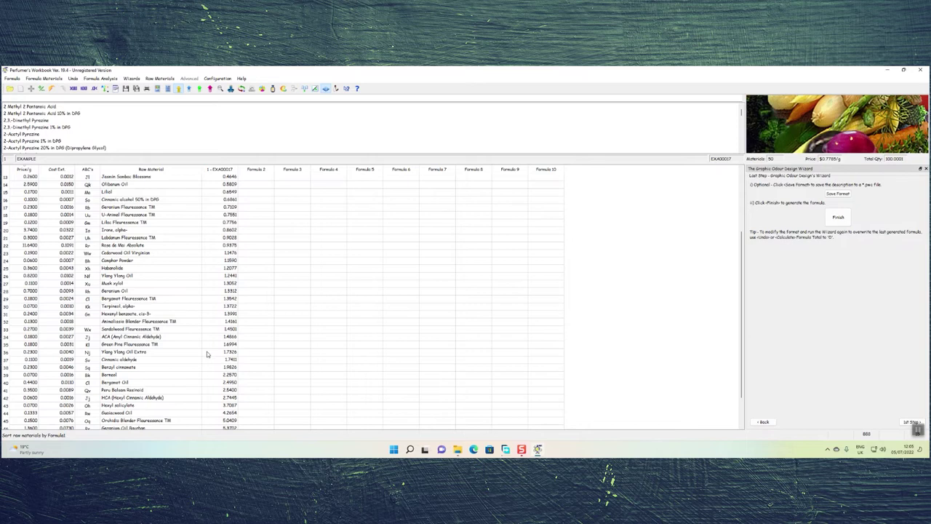
pyautogui.scroll(-2, 207, 351)
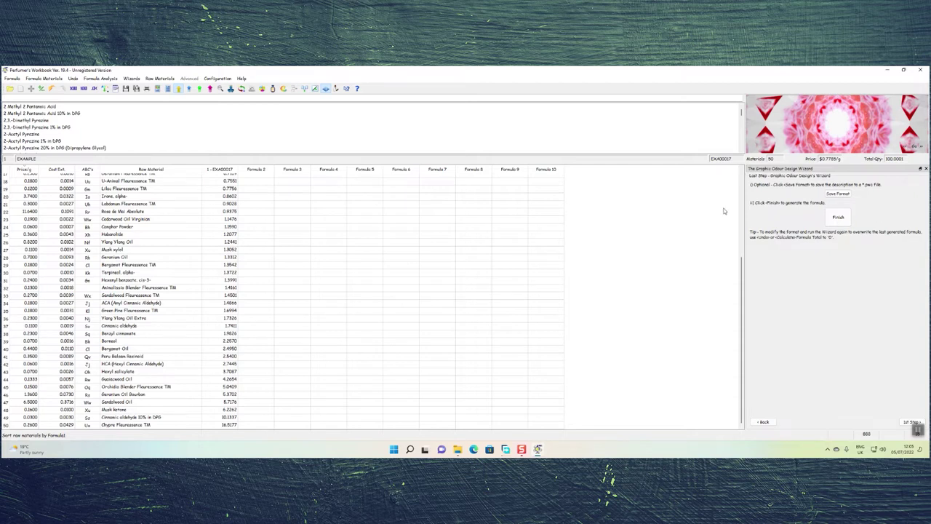
pyautogui.scroll(3, 725, 211)
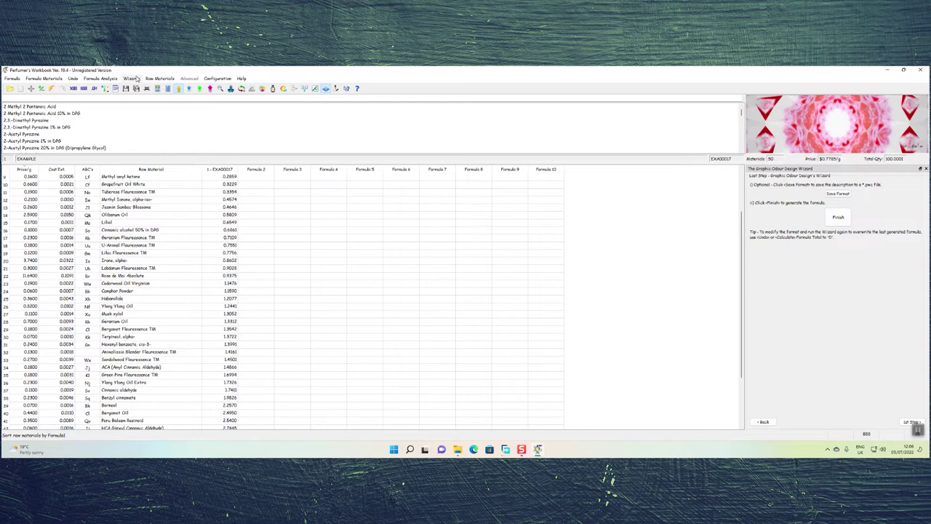
pyautogui.scroll(-2, 125, 211)
pyautogui.scroll(5, 146, 218)
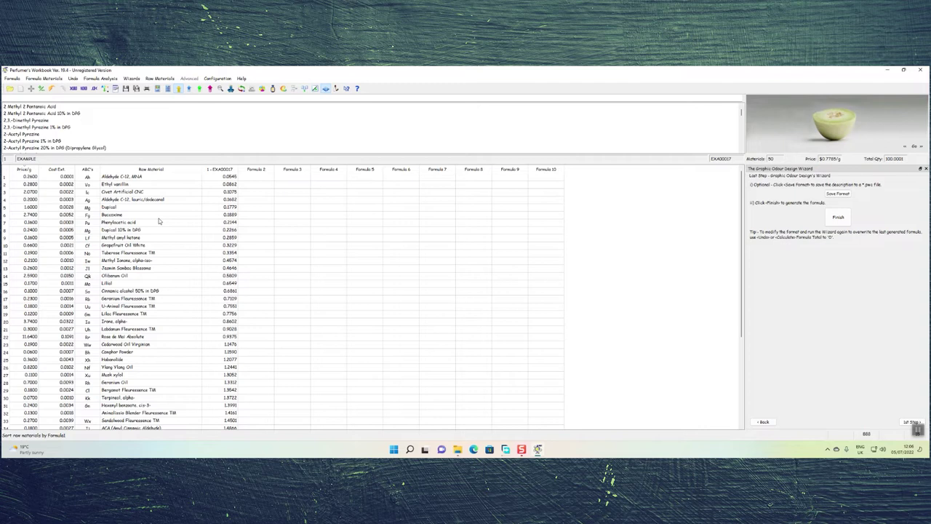
# - Add 2 Methyl 2 Pentanoic Acid 10% in DPG to the Example formula with a quantity of 1
pyautogui.click(32, 78)
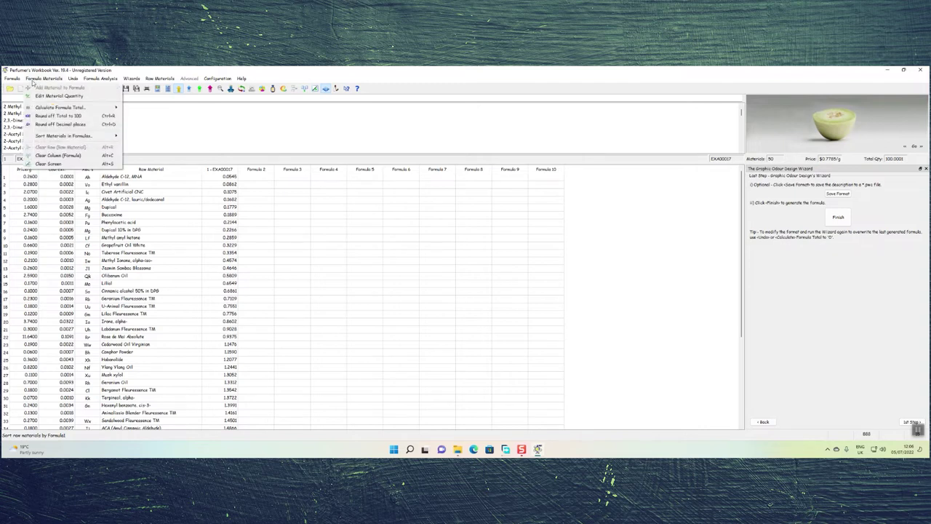
pyautogui.click(18, 113)
pyautogui.scroll(-1, 48, 127)
pyautogui.scroll(3, 48, 128)
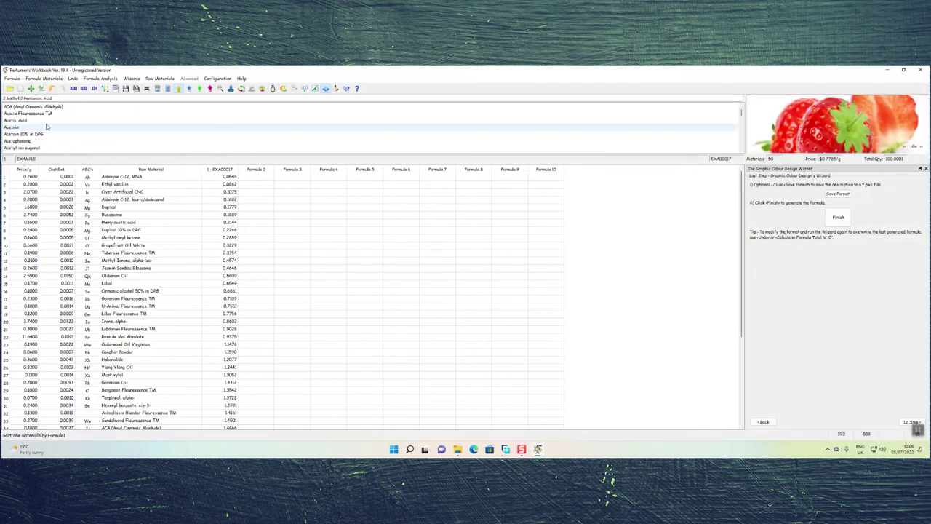
pyautogui.click(34, 114)
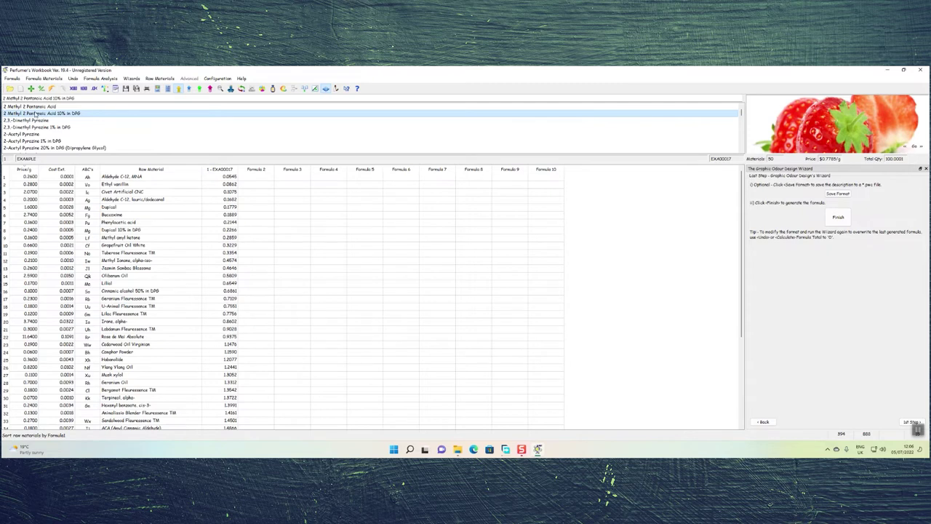
pyautogui.click(40, 80)
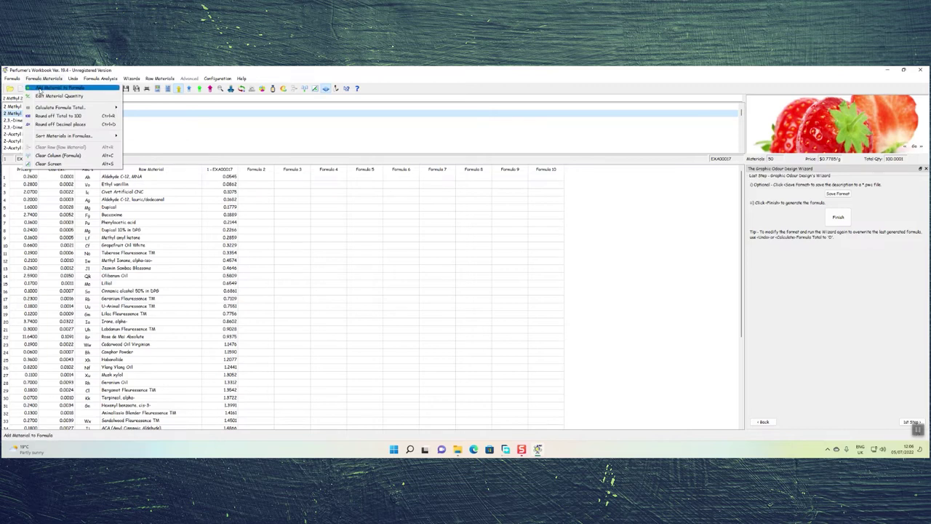
pyautogui.click(183, 100)
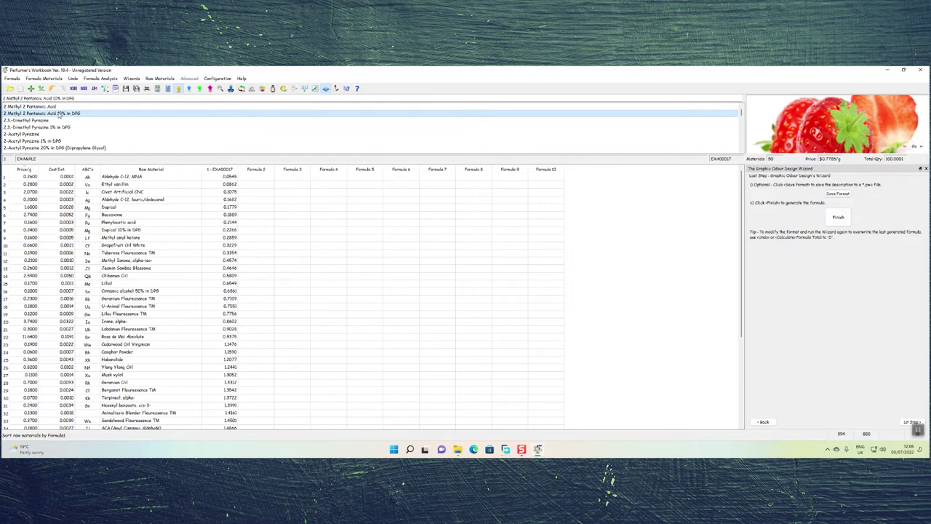
pyautogui.click(30, 88)
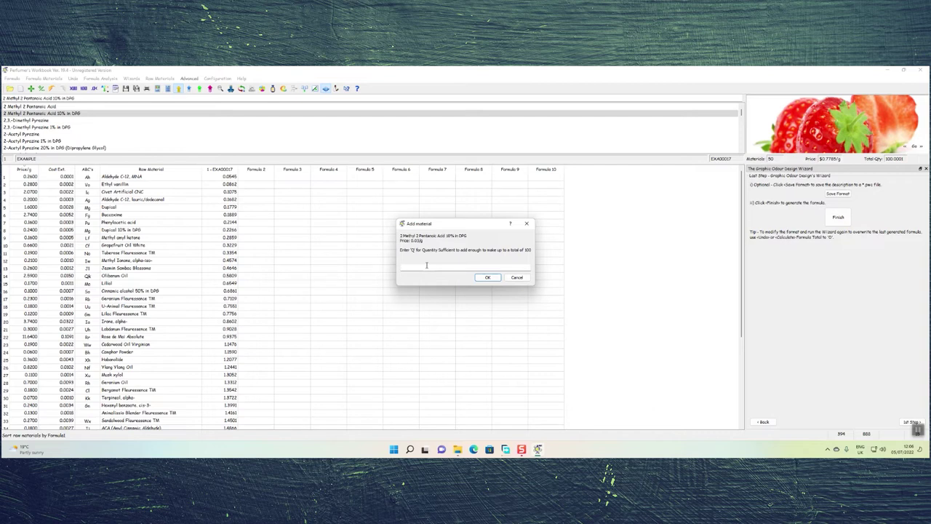
pyautogui.click(485, 278)
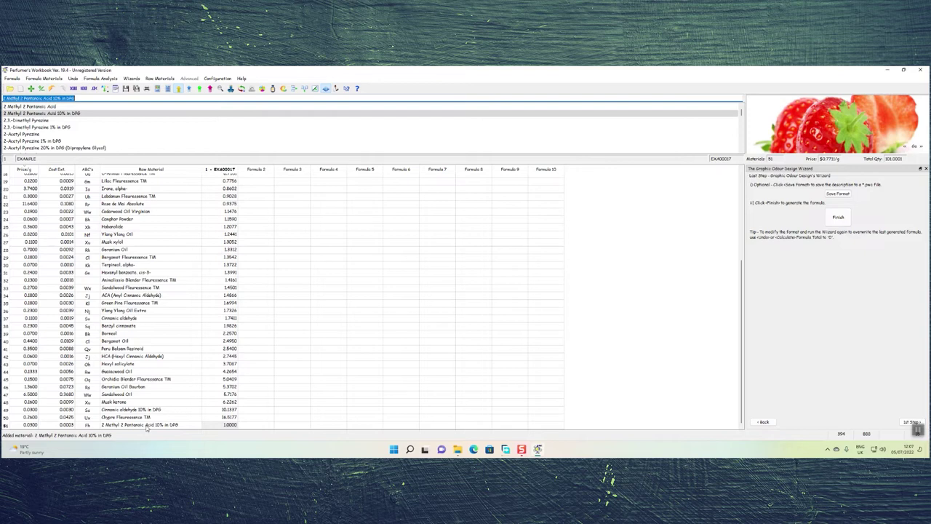
# - Increase the middle note of the Example formula by 80% with the automatic tone modification
pyautogui.click(132, 78)
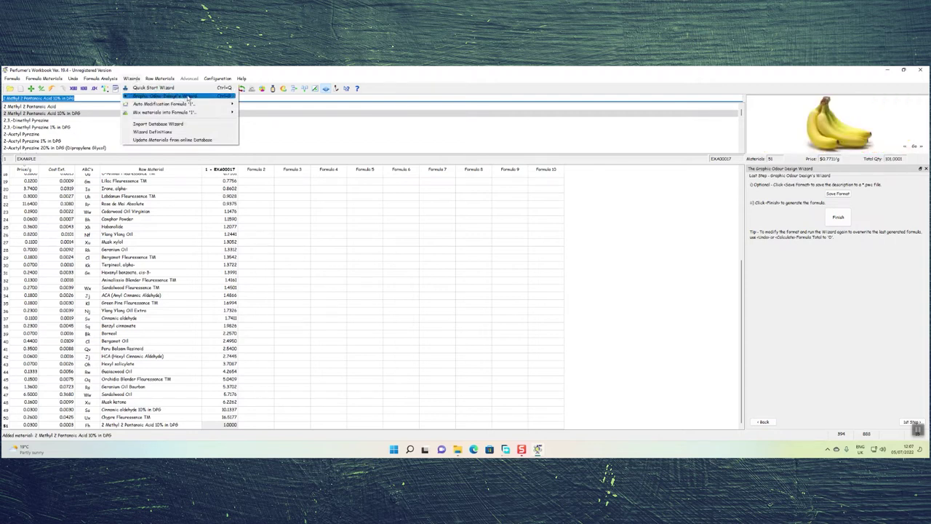
pyautogui.moveTo(182, 106)
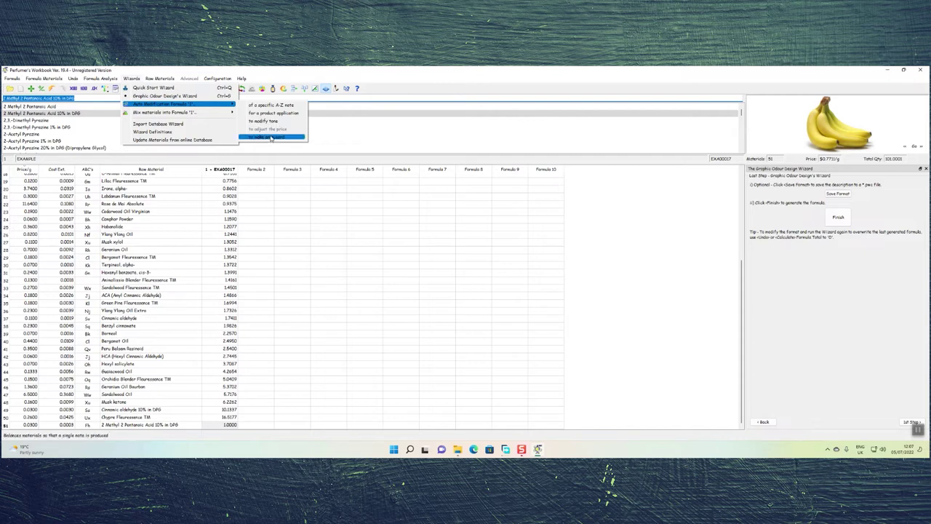
pyautogui.press('Escape')
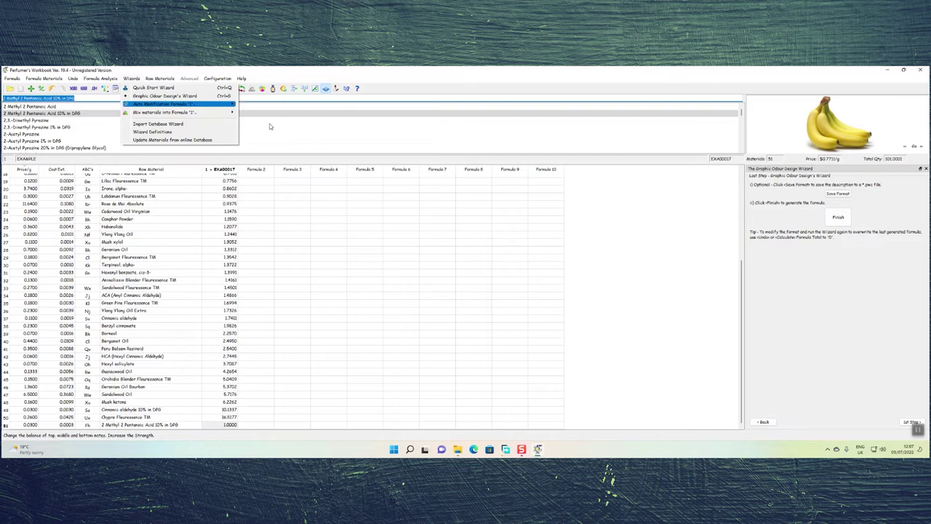
pyautogui.press('Right')
pyautogui.press('Return')
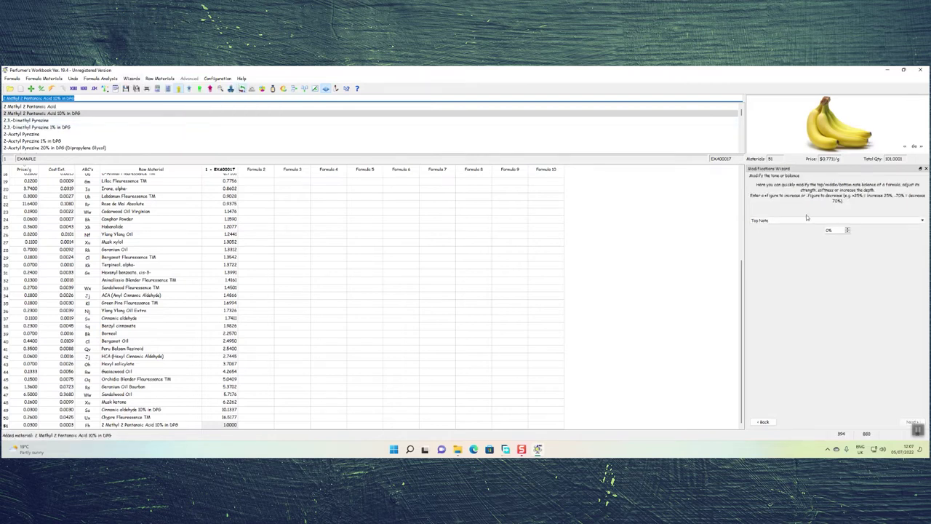
pyautogui.click(815, 220)
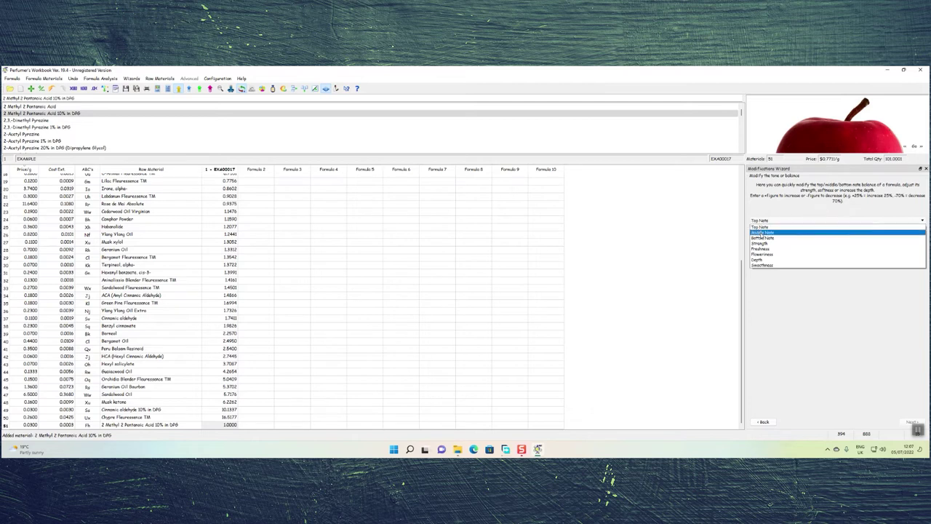
pyautogui.click(766, 233)
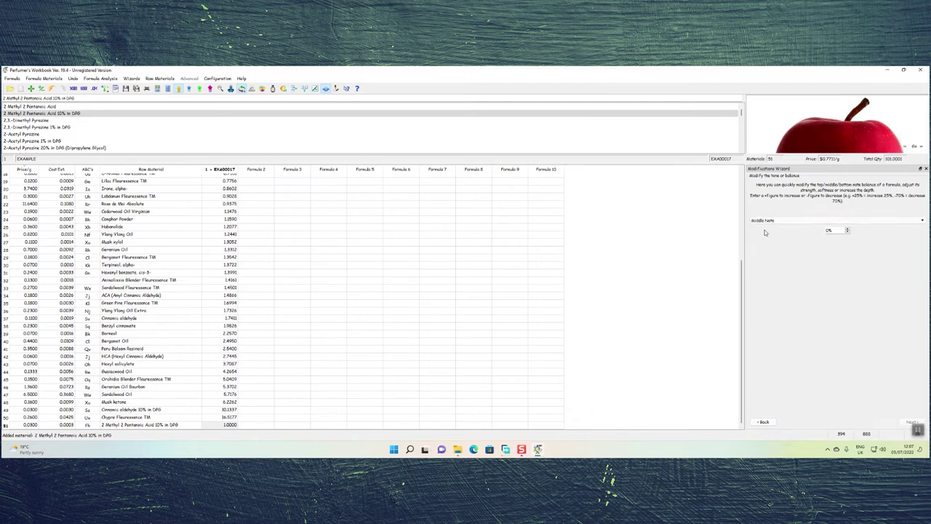
pyautogui.doubleClick(829, 230)
pyautogui.write('80')
pyautogui.click(911, 421)
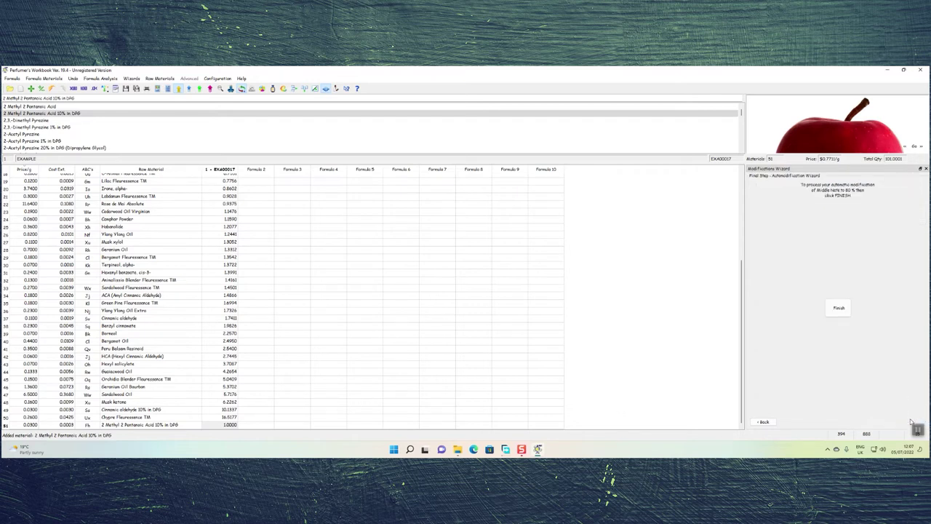
pyautogui.click(838, 308)
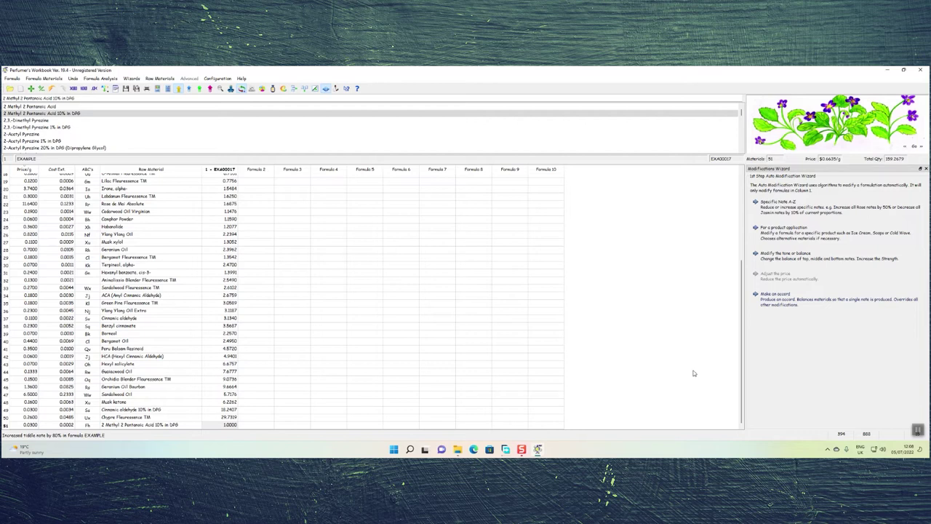
# - Apply a tone modification that increases the Example formula's strength by 80%
pyautogui.click(781, 256)
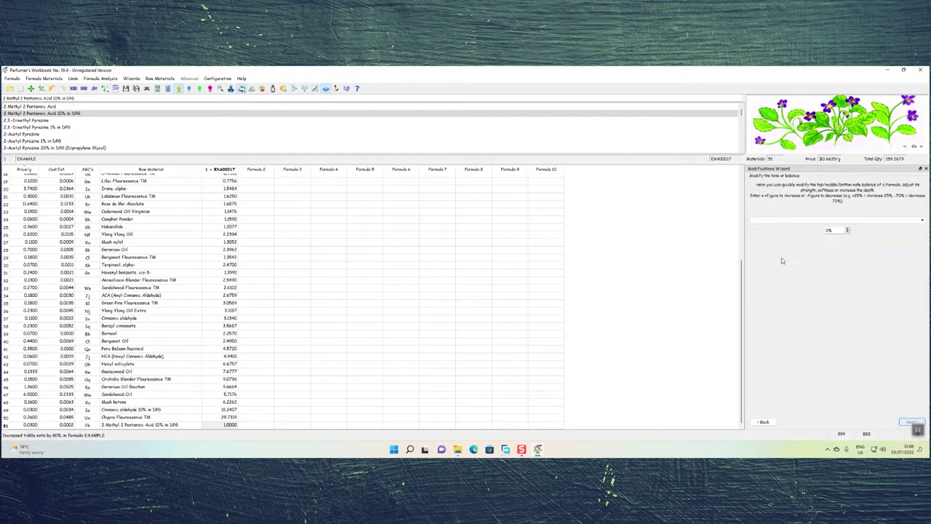
pyautogui.click(792, 221)
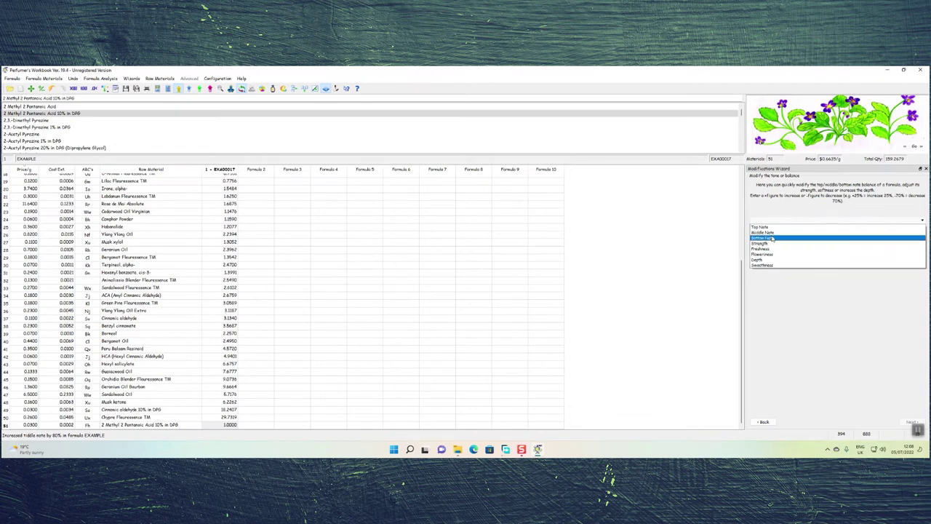
pyautogui.click(767, 243)
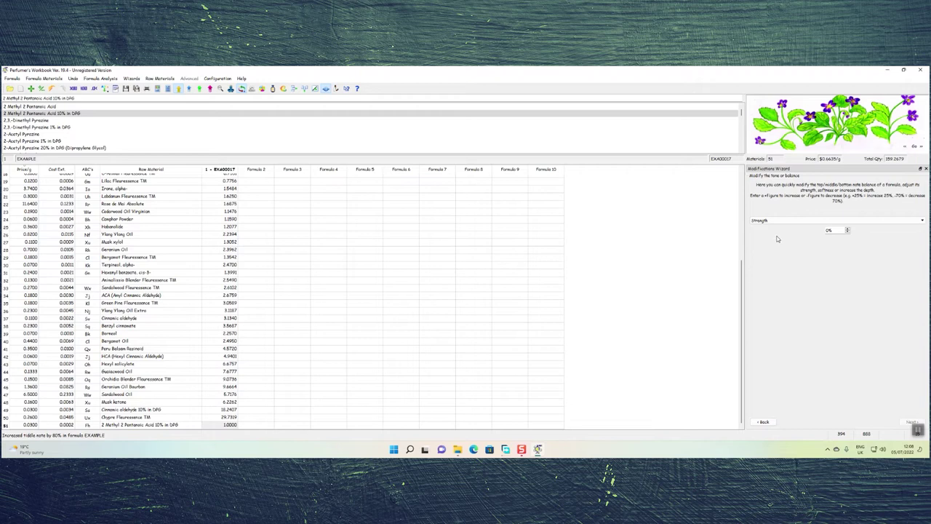
pyautogui.doubleClick(827, 230)
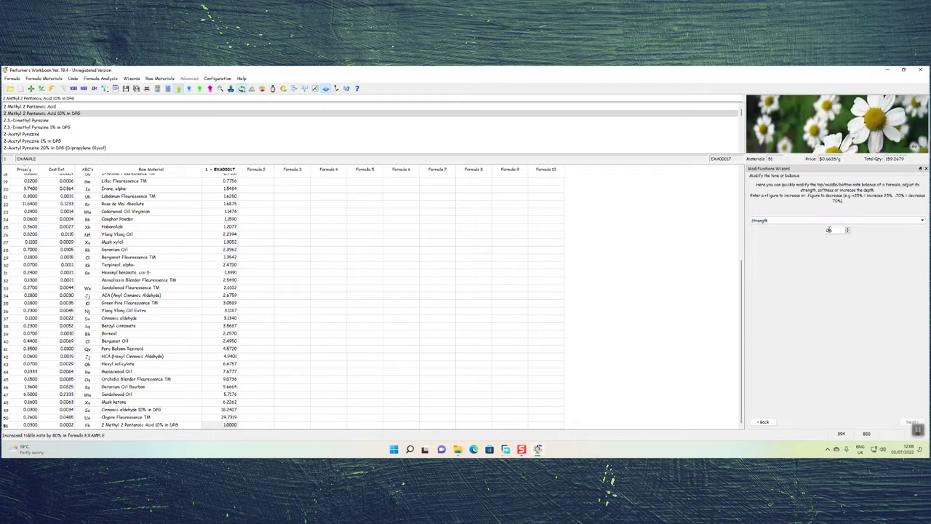
pyautogui.write('80')
pyautogui.click(912, 422)
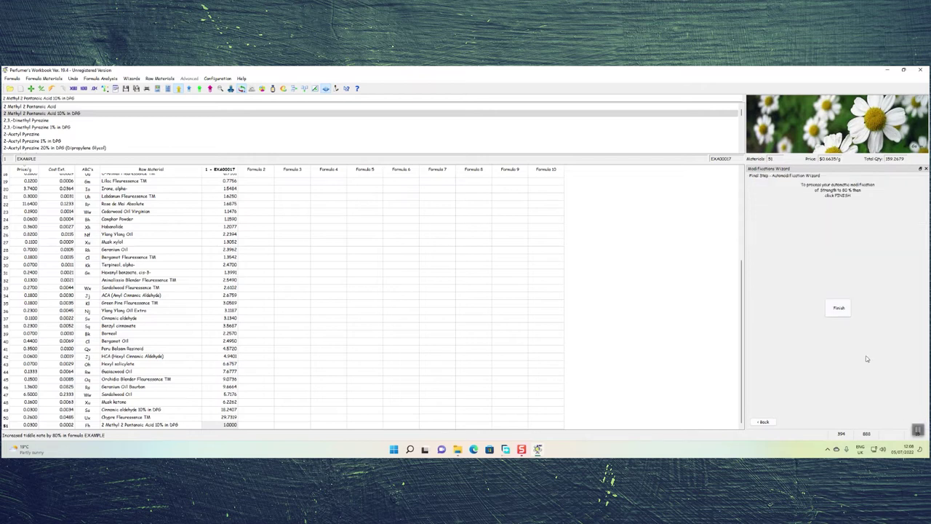
pyautogui.click(842, 308)
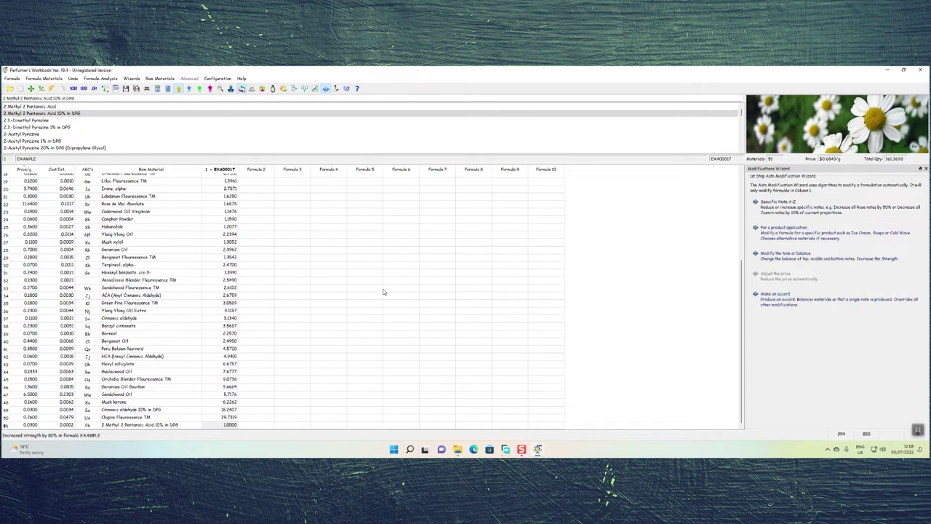
# - Apply a tone modification that increases the Example formula's freshness by 80%
pyautogui.click(785, 253)
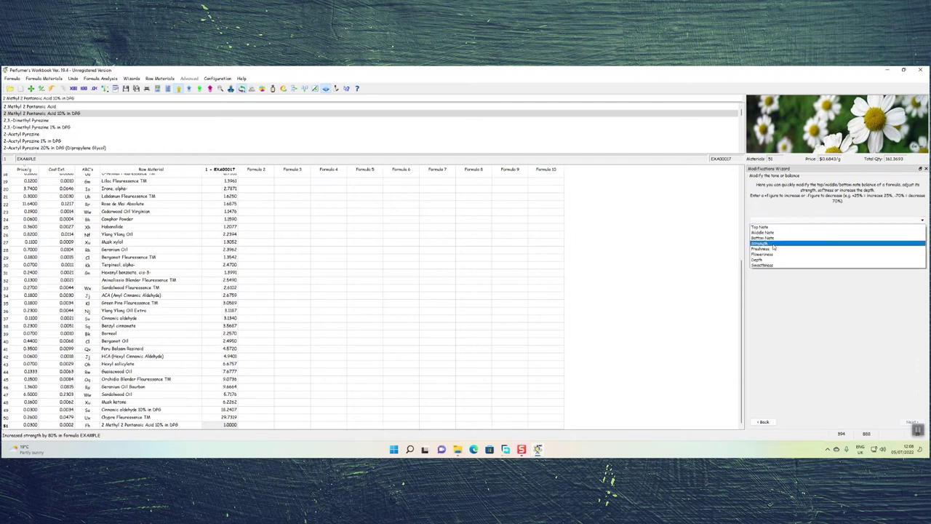
pyautogui.click(772, 251)
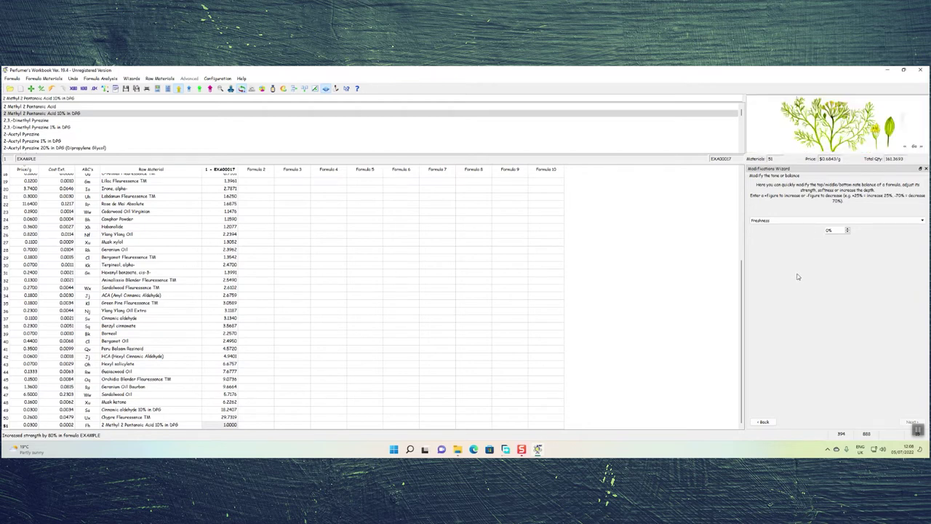
pyautogui.moveTo(829, 229); pyautogui.dragTo(819, 230)
pyautogui.write('80')
pyautogui.click(911, 422)
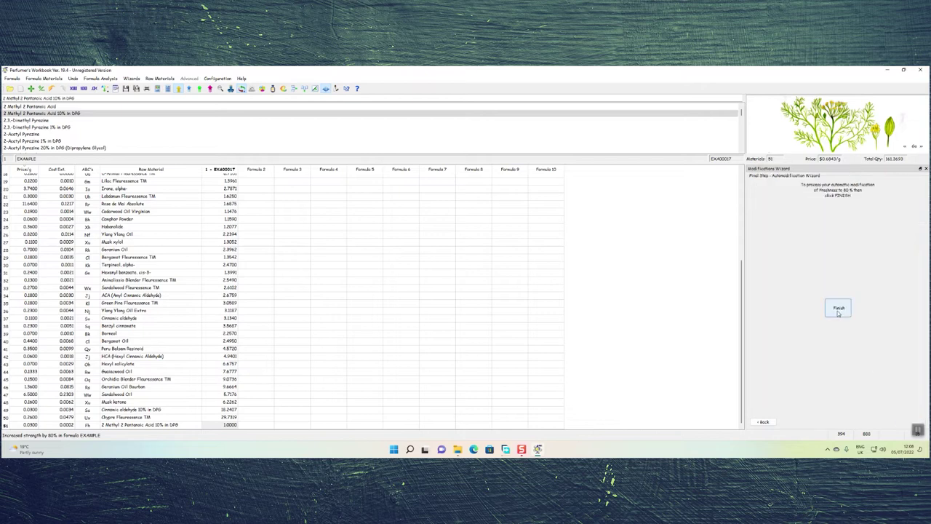
pyautogui.click(838, 309)
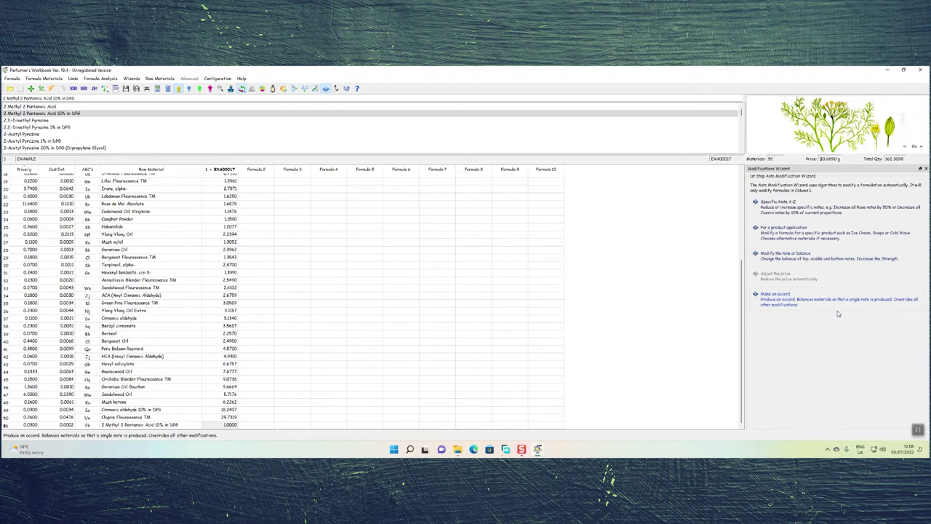
# - Apply a tone modification that increases the Example formula's floweriness by 80%
pyautogui.scroll(6, 214, 345)
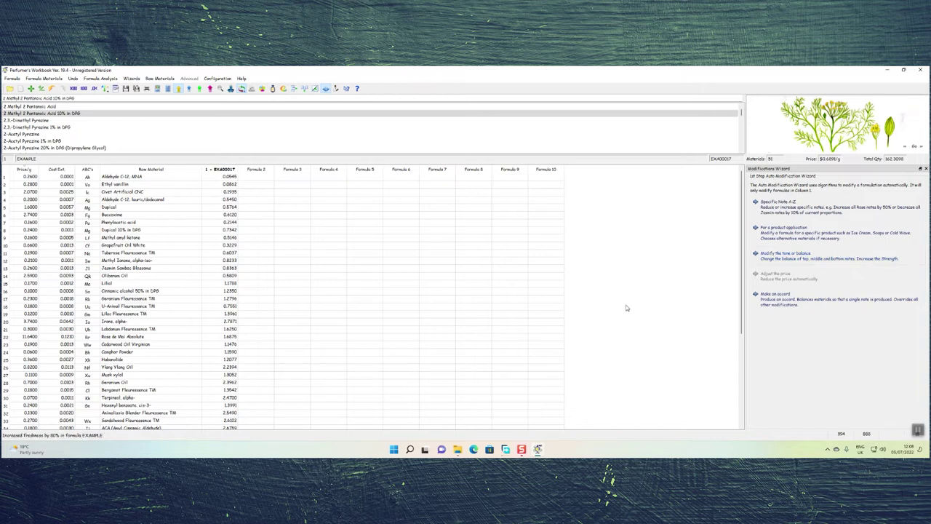
pyautogui.click(800, 256)
pyautogui.click(812, 220)
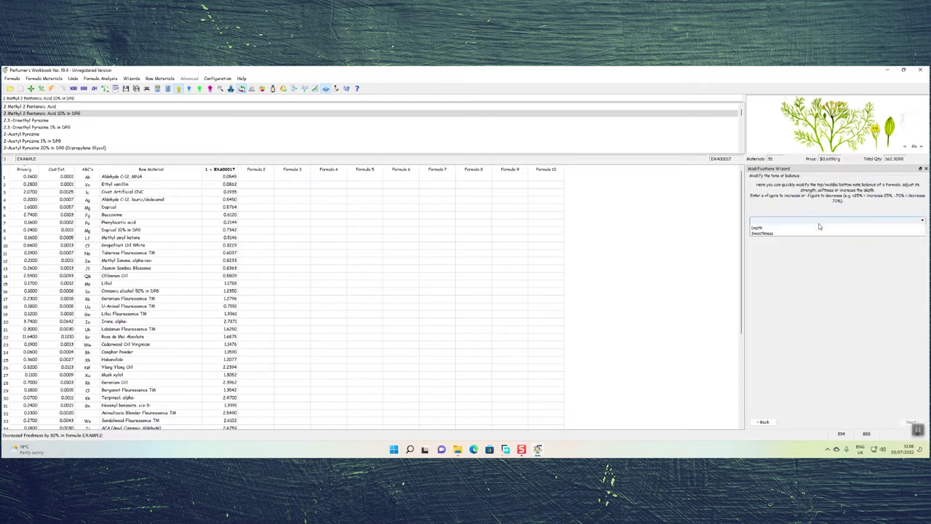
pyautogui.click(794, 254)
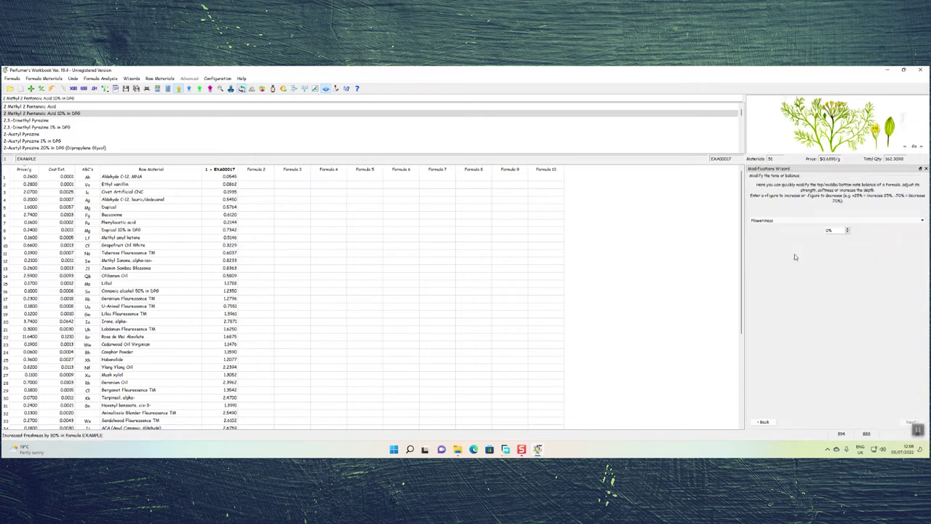
pyautogui.doubleClick(829, 233)
pyautogui.write('80%')
pyautogui.click(912, 421)
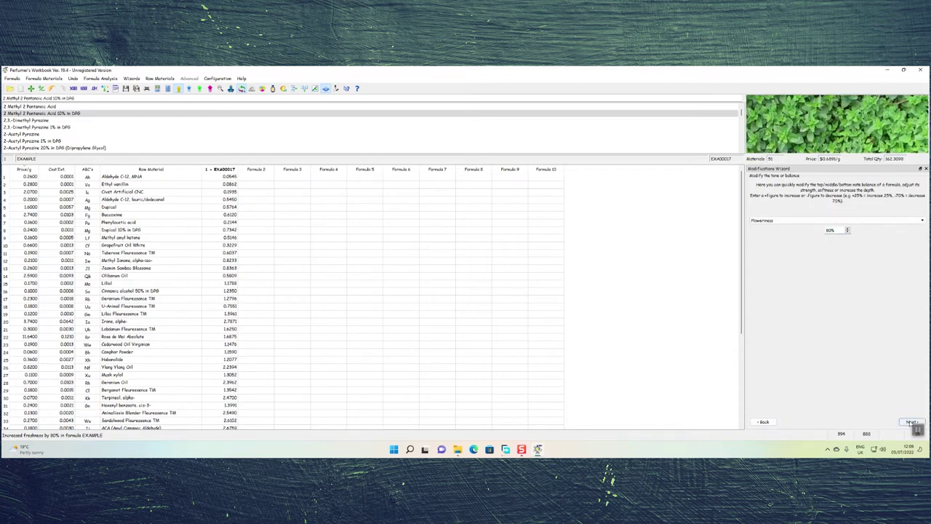
pyautogui.click(838, 307)
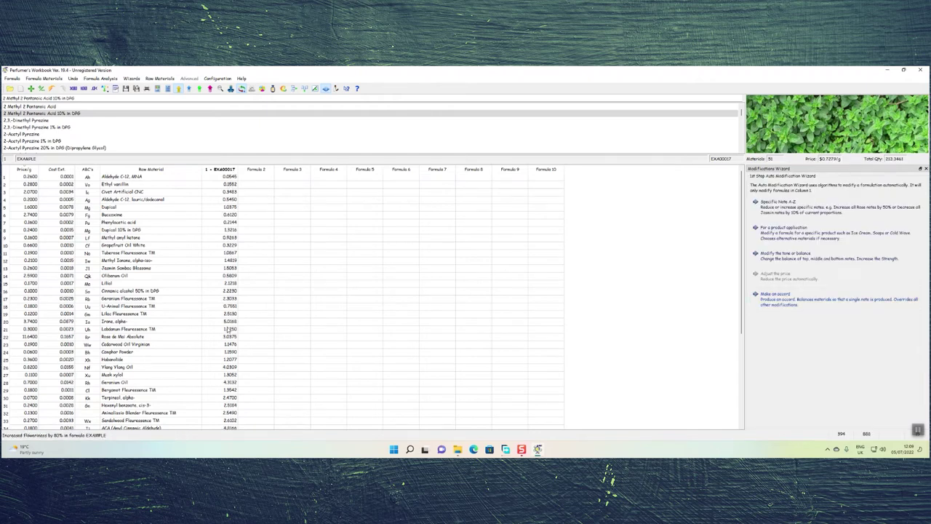
# - Increase the Example formula's depth by 80% through the tone modification, allowing any materials to be used
pyautogui.click(789, 255)
pyautogui.click(807, 220)
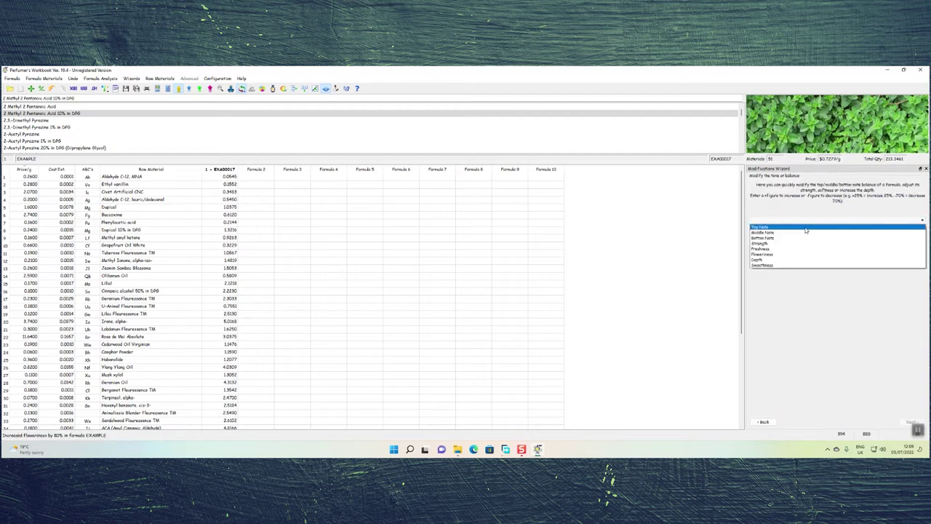
pyautogui.click(784, 260)
pyautogui.doubleClick(828, 230)
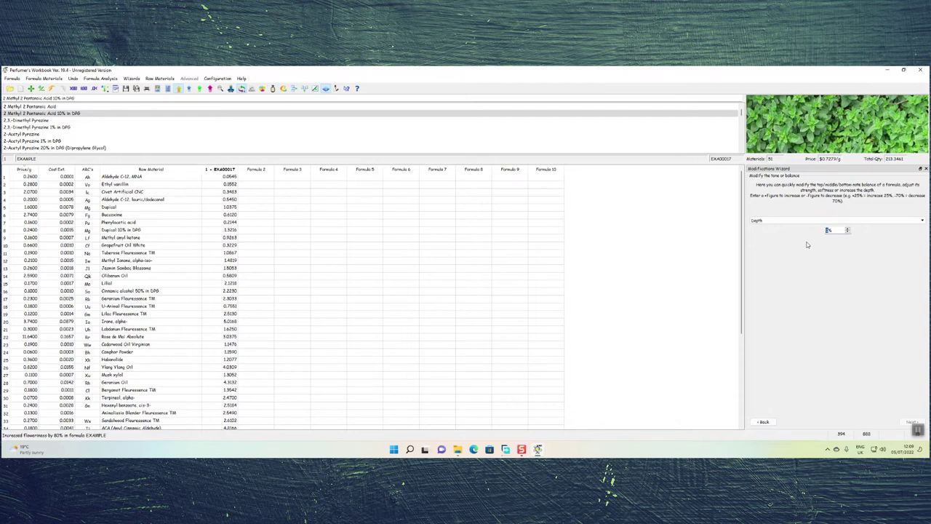
pyautogui.write('80')
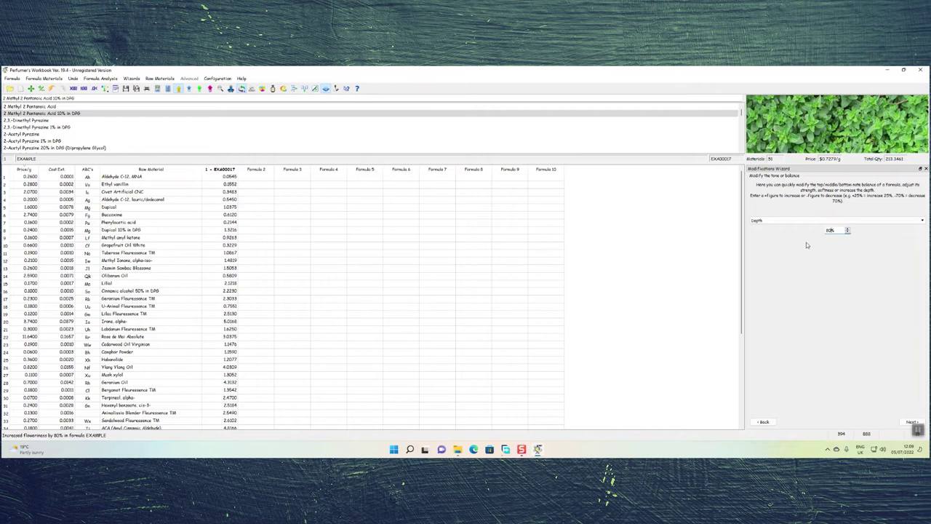
pyautogui.click(906, 422)
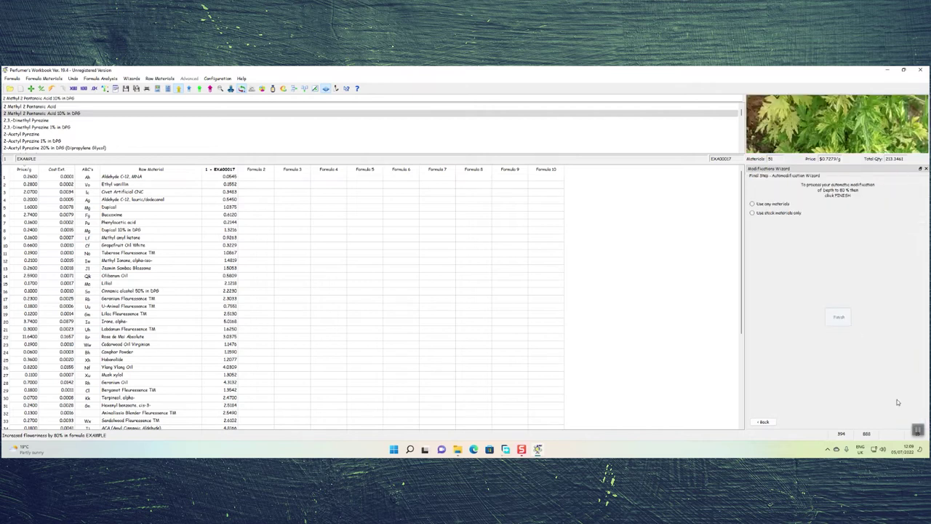
pyautogui.click(752, 204)
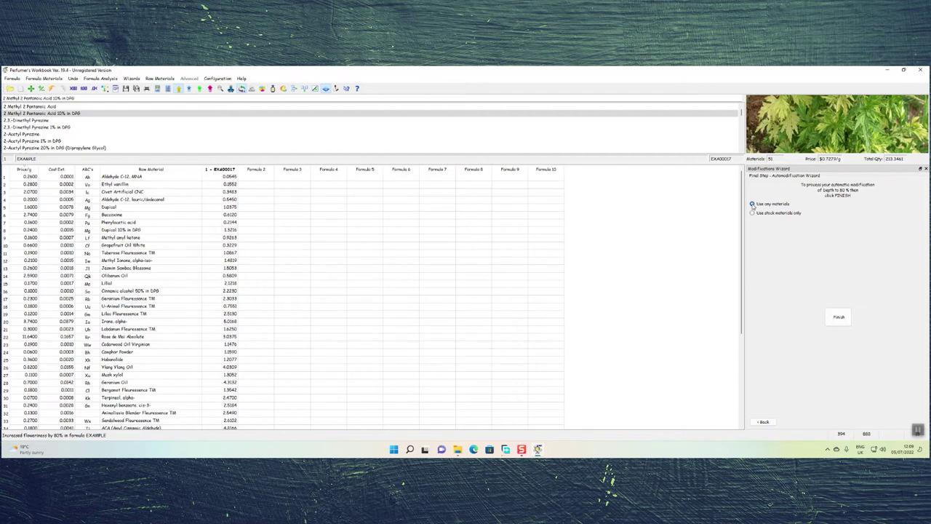
pyautogui.click(839, 316)
# - Apply a tone modification that increases the Example formula's smoothness by 80%
pyautogui.scroll(-15, 173, 309)
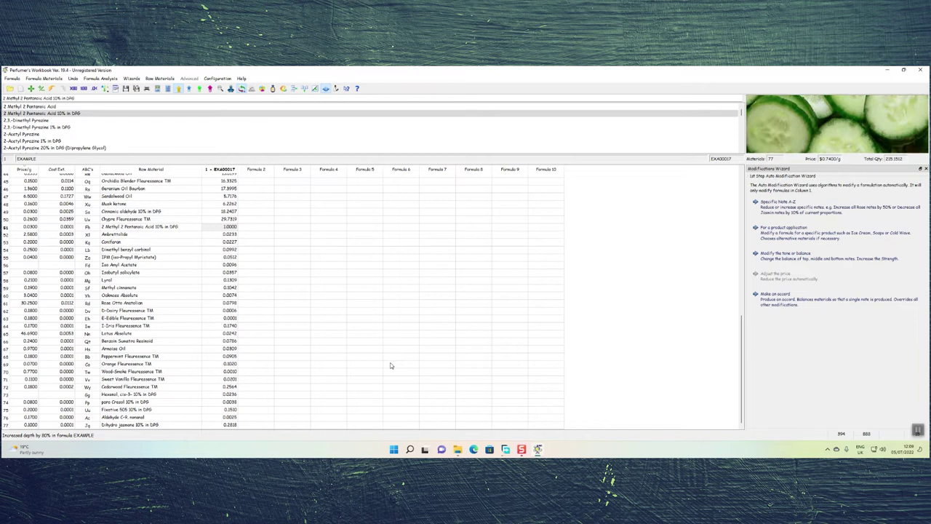
pyautogui.click(789, 255)
pyautogui.click(789, 219)
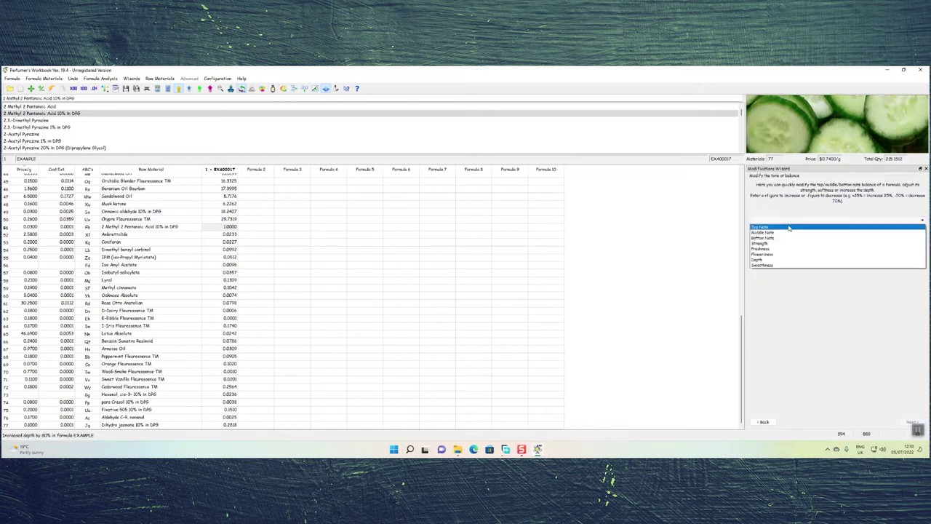
pyautogui.click(777, 266)
pyautogui.click(833, 228)
pyautogui.write('80')
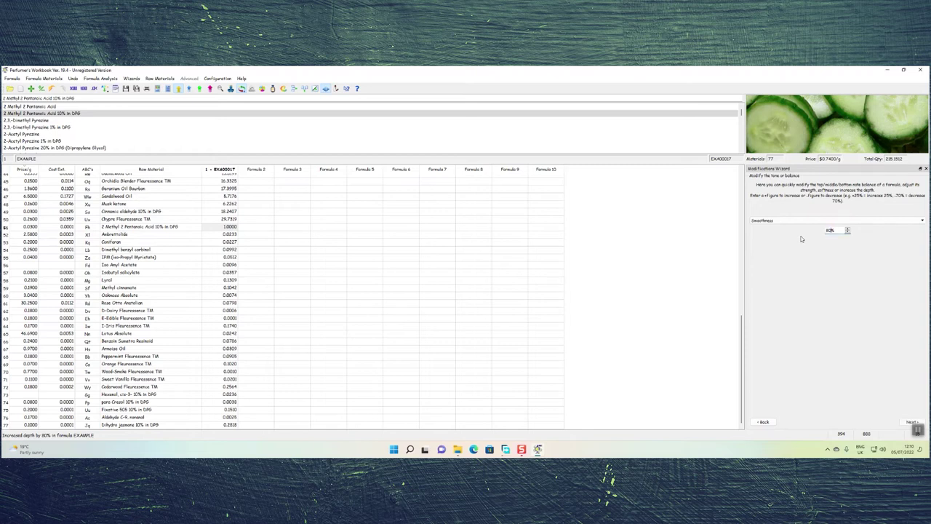
pyautogui.click(911, 421)
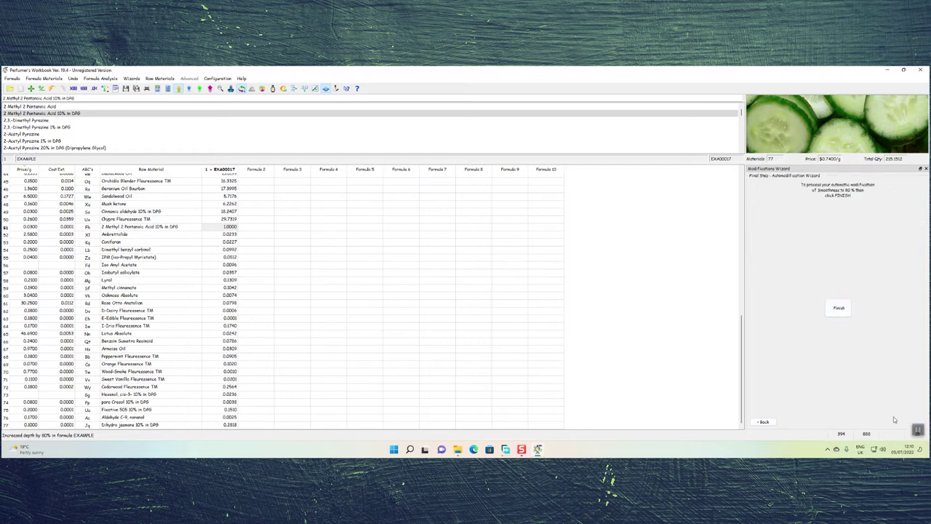
pyautogui.click(838, 308)
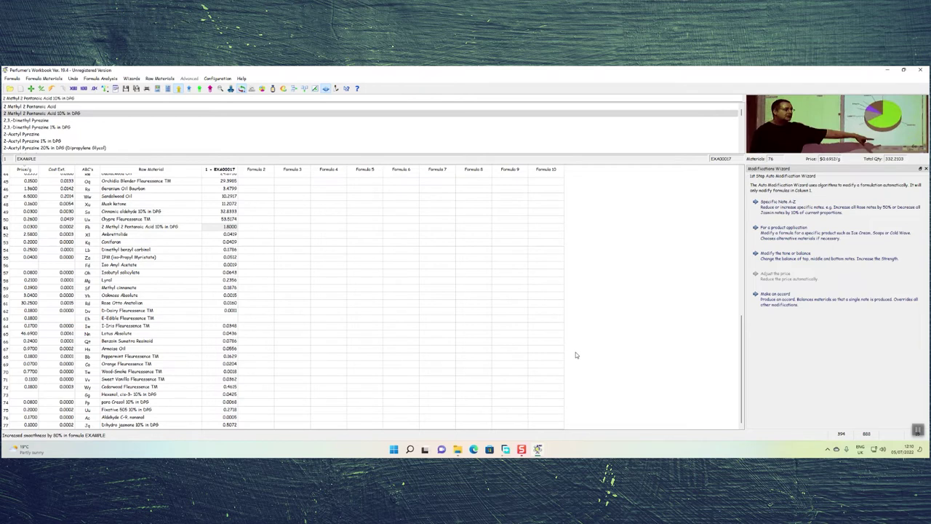
# - Turn the Example formula into a linear accord for longer-lasting heart notes using automatic modification
pyautogui.click(133, 79)
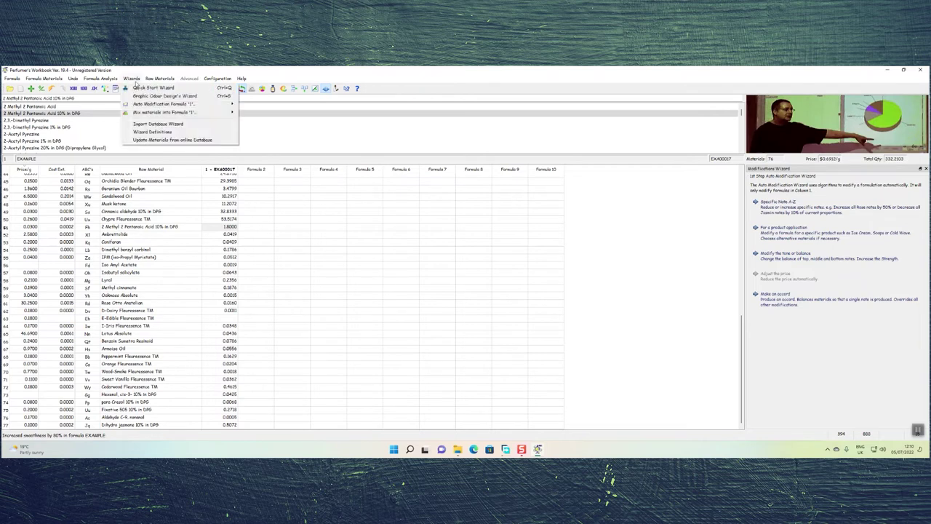
pyautogui.moveTo(152, 107)
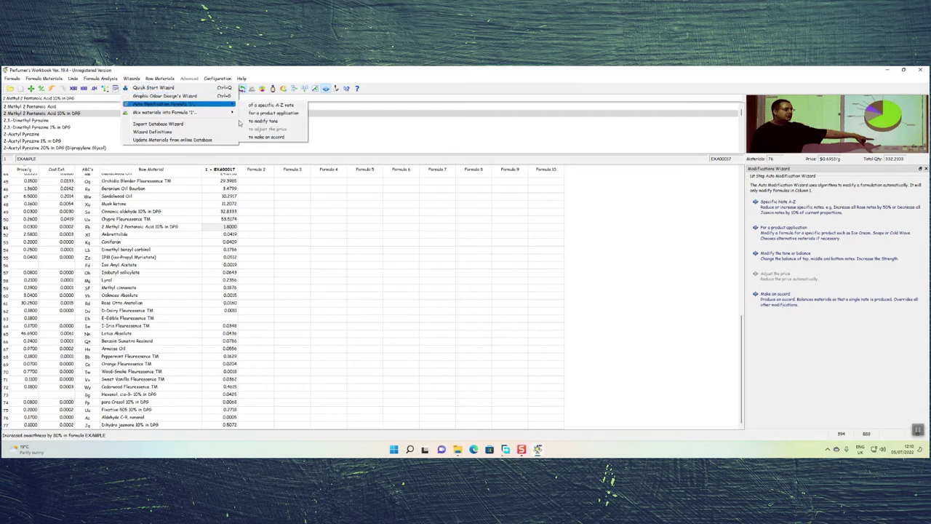
pyautogui.click(266, 137)
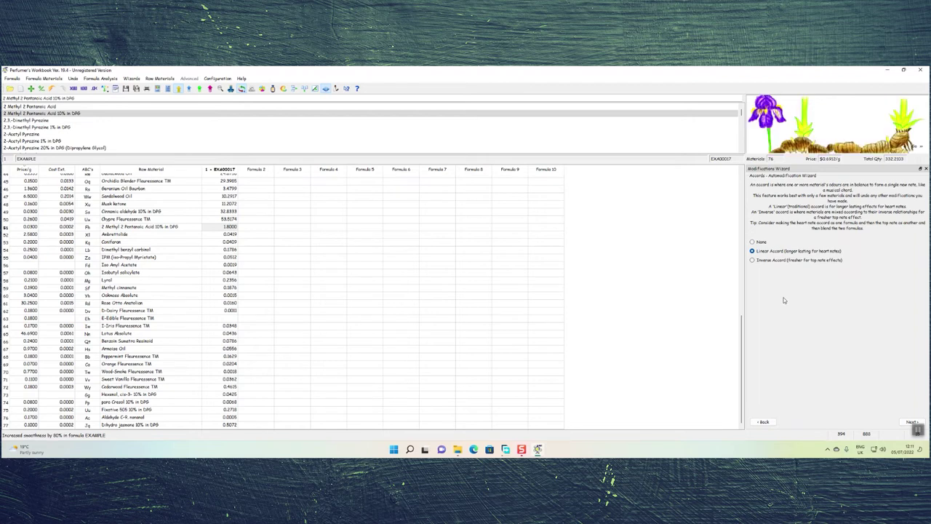
pyautogui.click(911, 422)
pyautogui.click(838, 305)
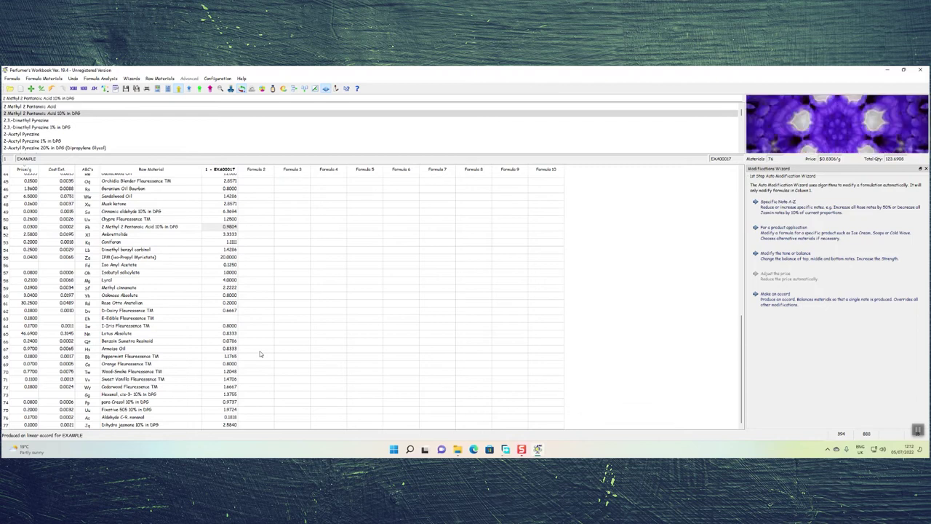
# - Convert the Example formula into an inverse accord for fresher top note effects using automatic modification
pyautogui.click(807, 253)
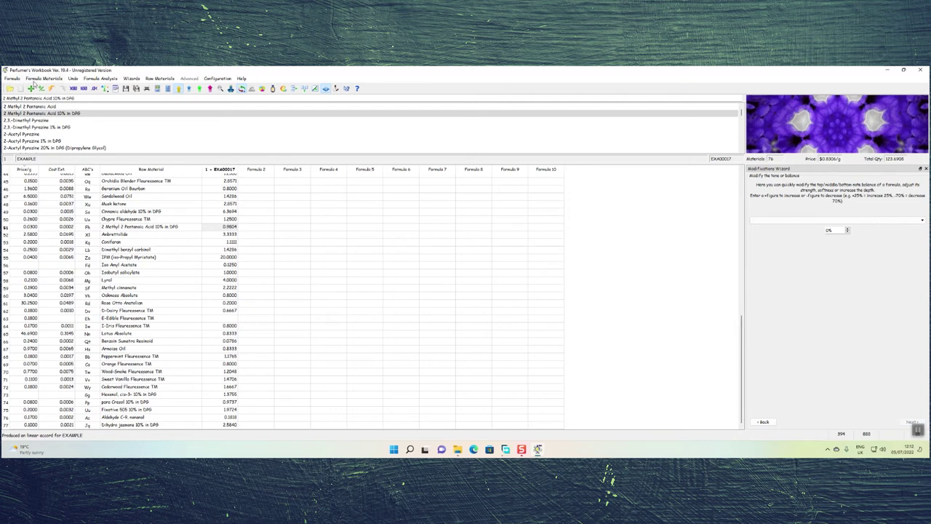
pyautogui.click(133, 78)
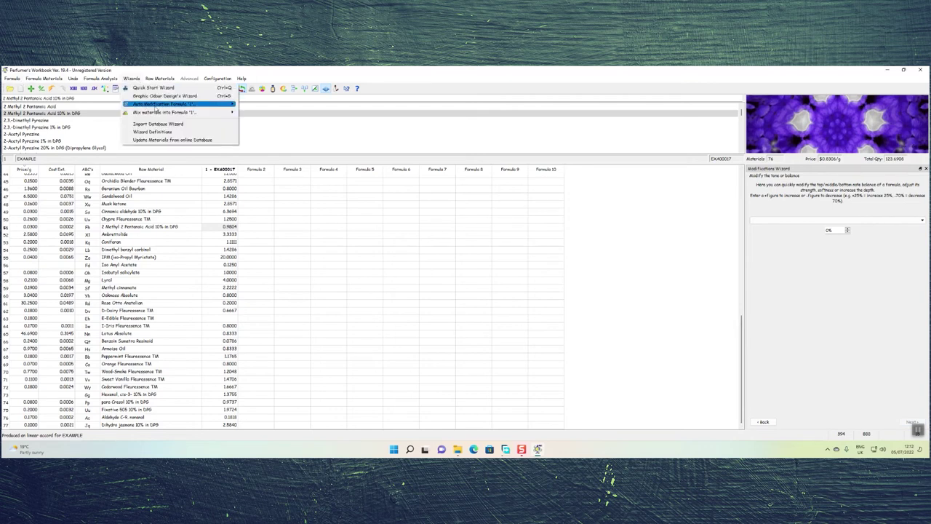
pyautogui.moveTo(156, 109)
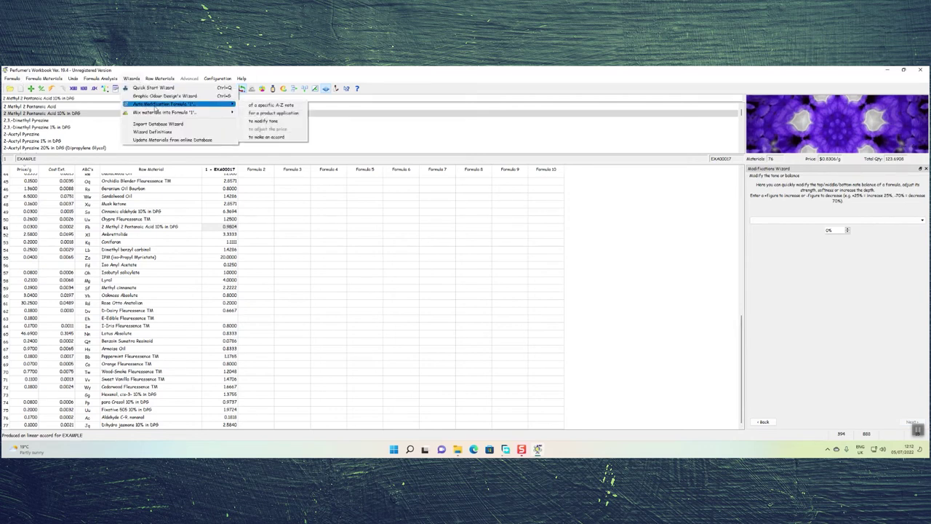
pyautogui.click(272, 137)
pyautogui.click(754, 260)
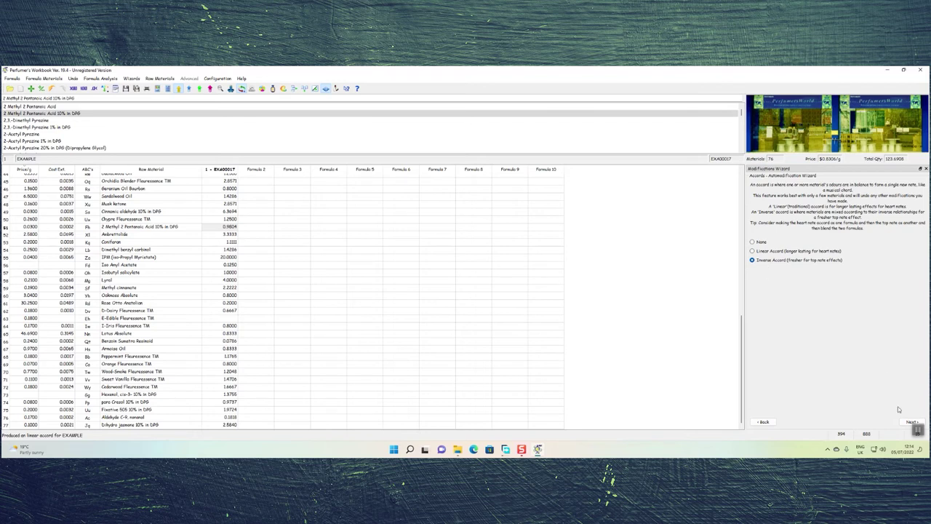
pyautogui.click(915, 423)
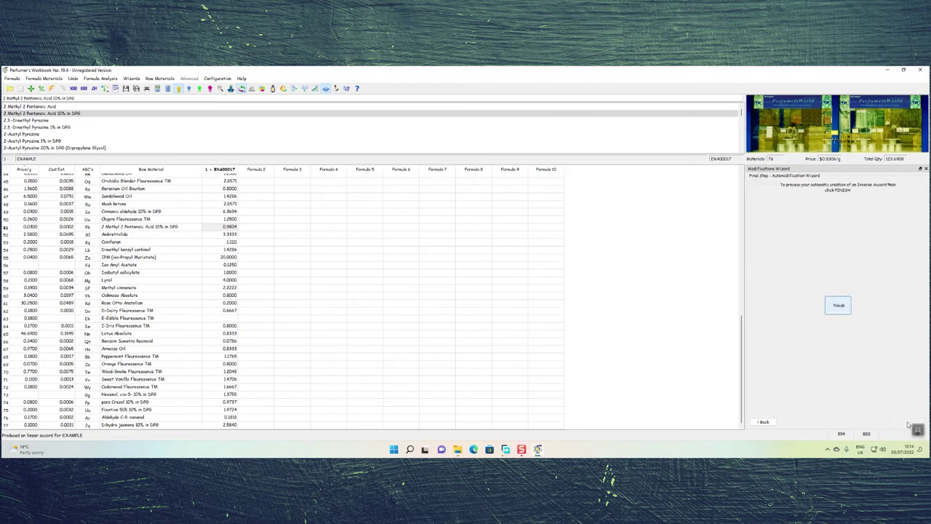
pyautogui.click(837, 306)
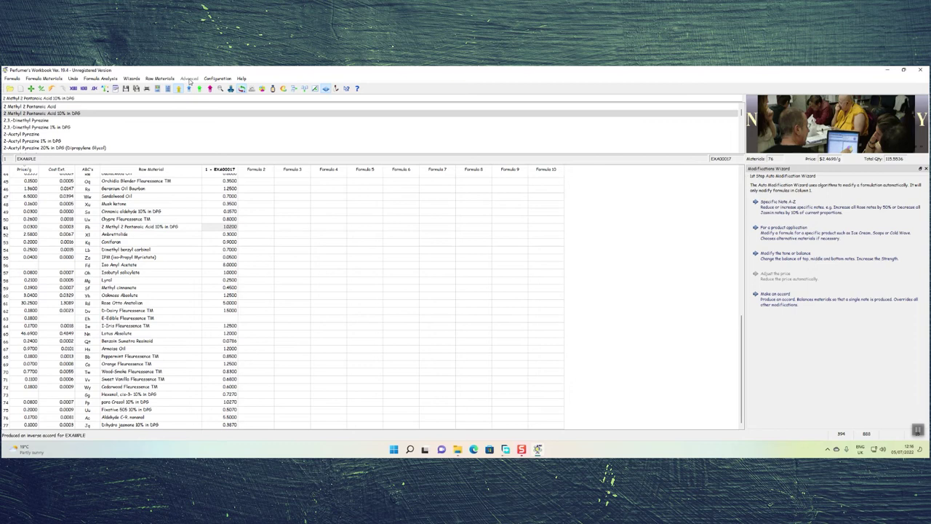
# - Open the memo for the Example formula to review its odour description and suggested applications
pyautogui.click(101, 79)
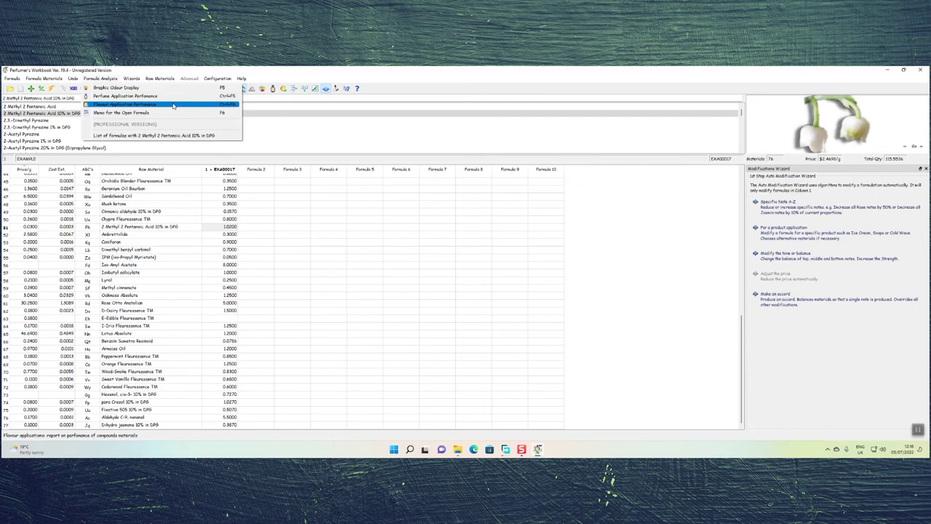
pyautogui.click(139, 114)
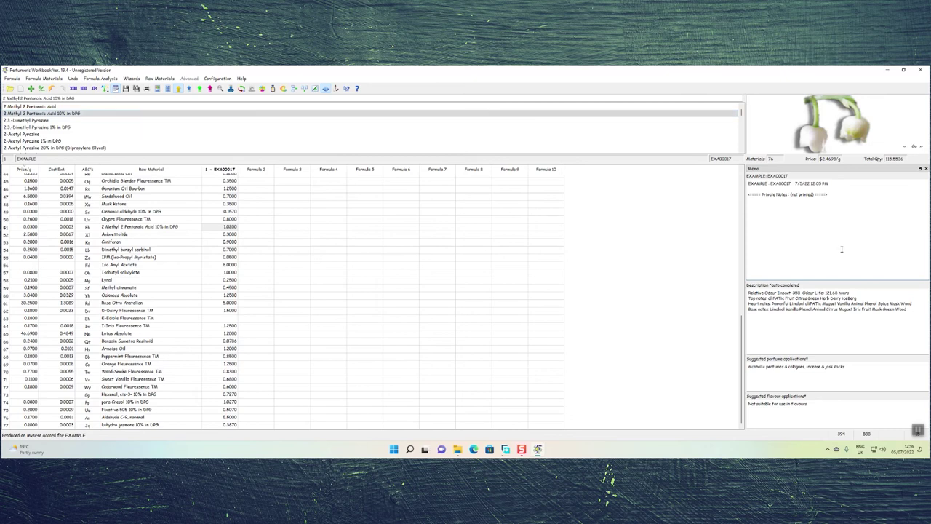